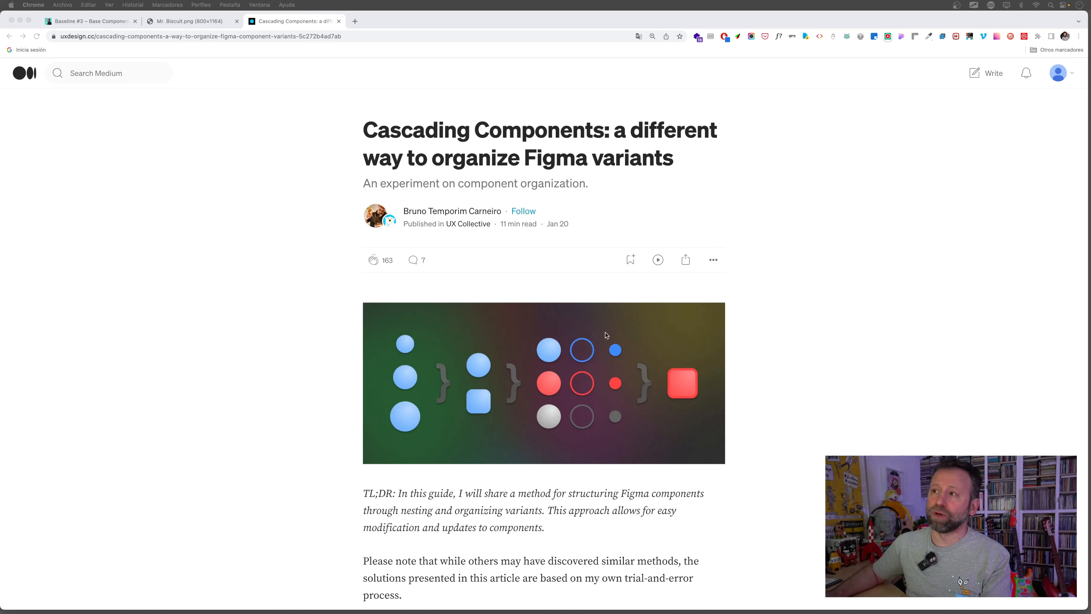
Read the Cascading Components article's button examples comparing property changes made out of order and in the proposed order.
scroll(752, 363, down, 20)
scroll(752, 363, up, 5)
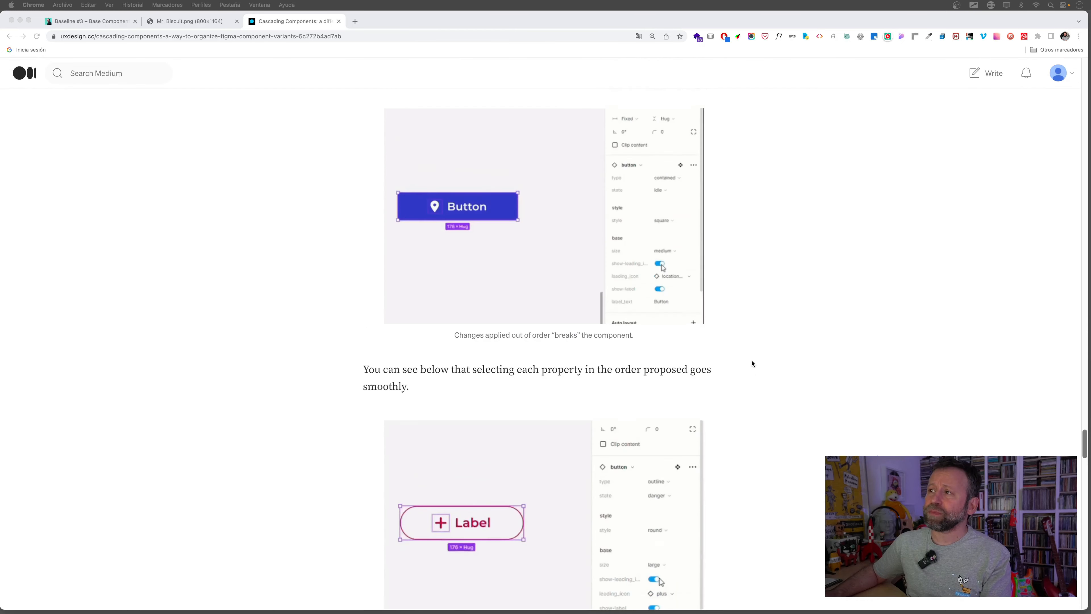
scroll(752, 363, up, 1)
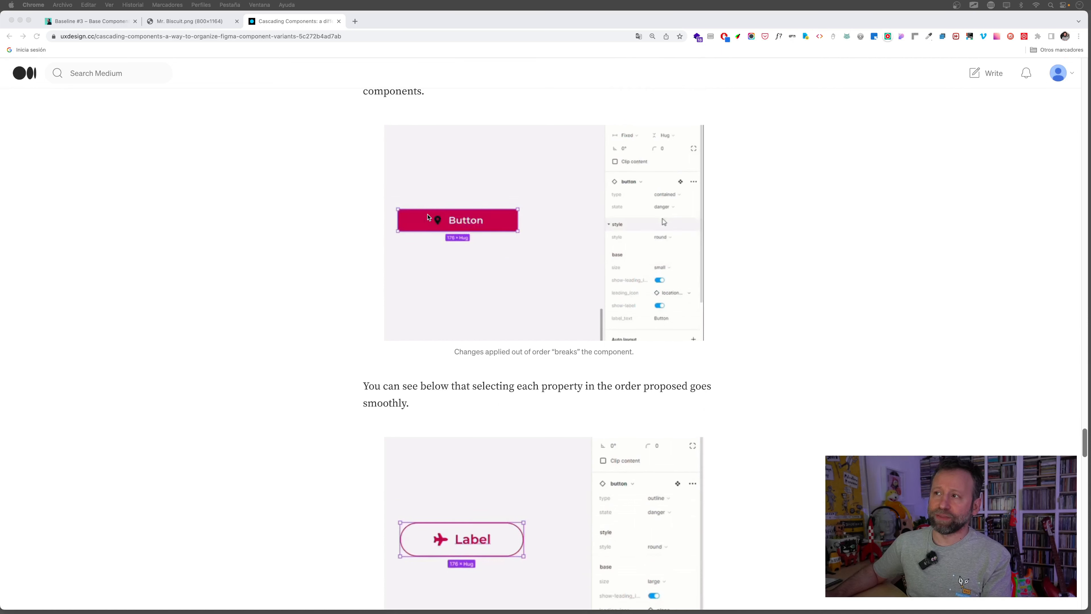
scroll(584, 415, up, 1)
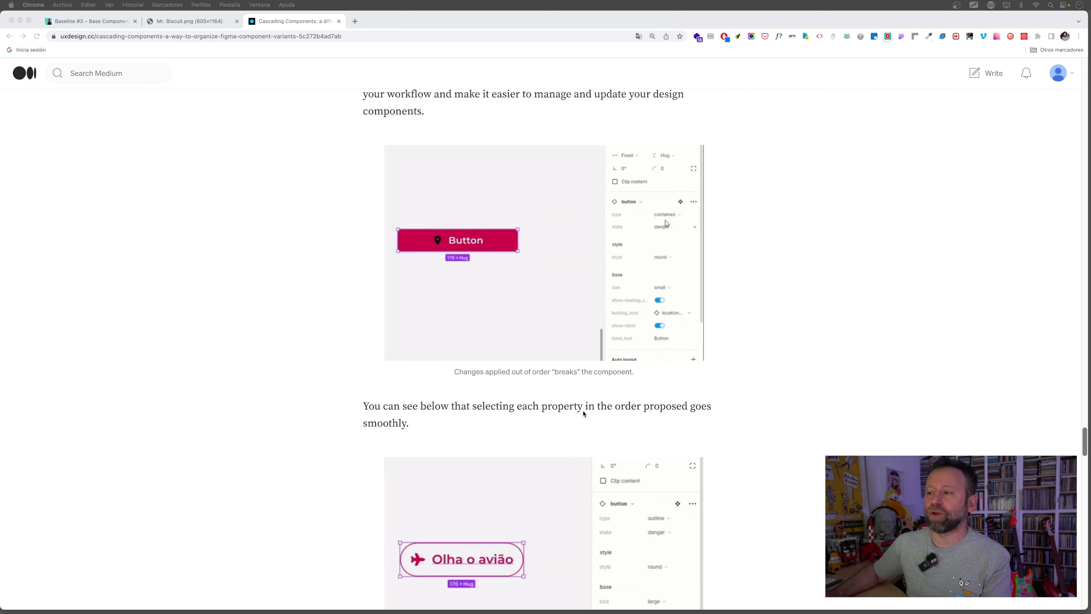
scroll(583, 414, down, 5)
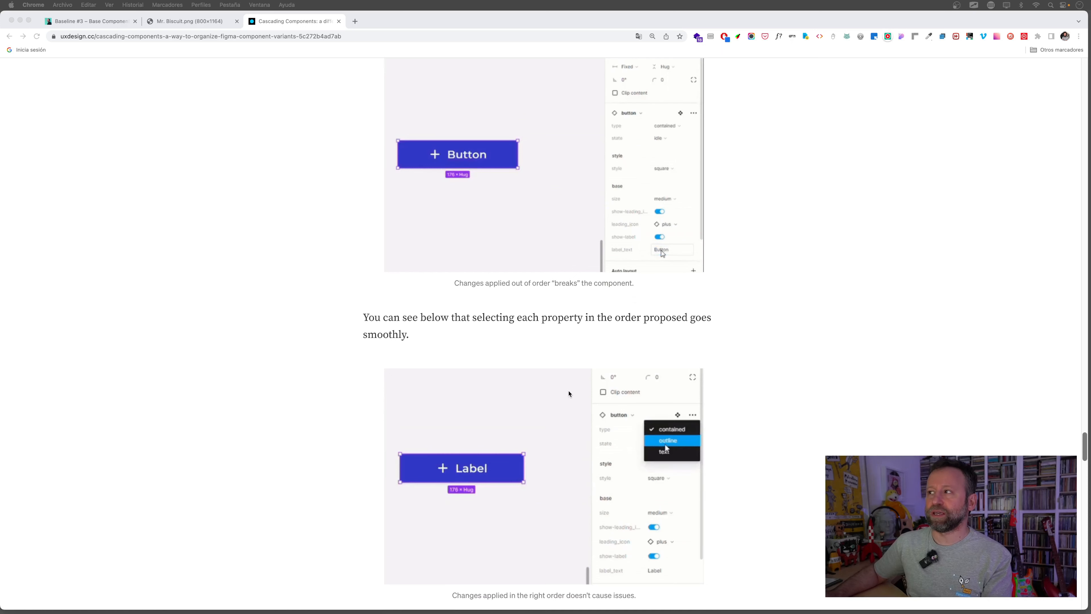
scroll(735, 413, up, 2)
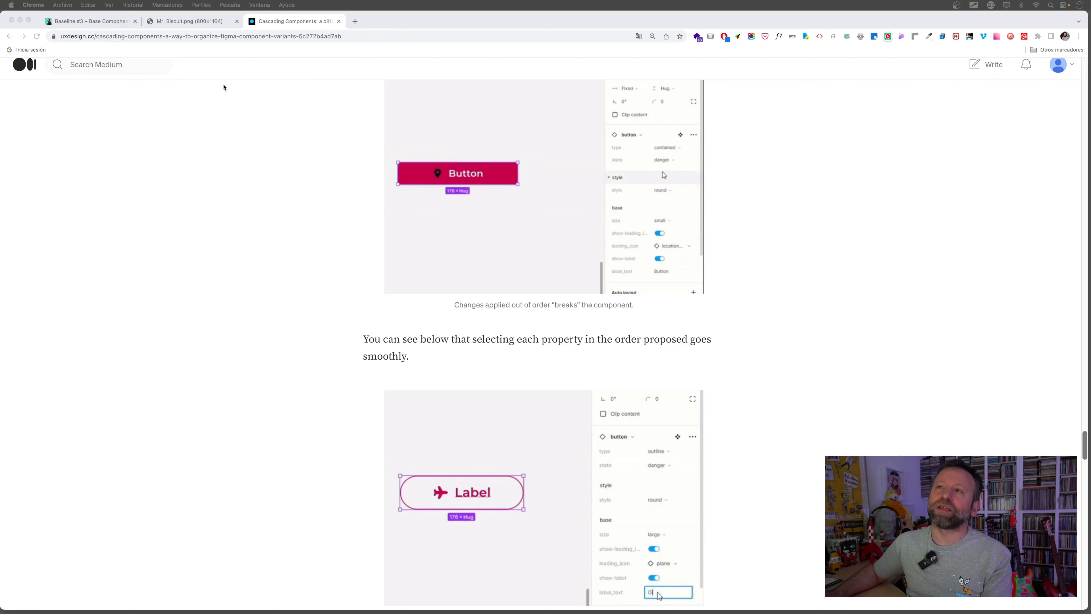
Consult the "Unskillful methodologies to Avoid" image and read the opening of the Baseline #3 – Base Components article.
click(181, 23)
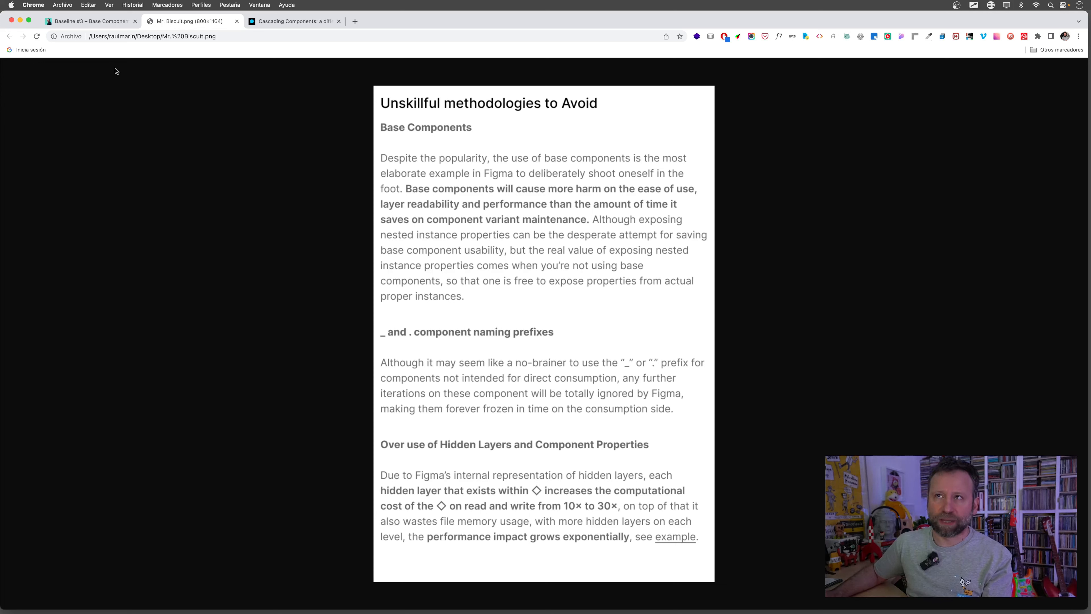
click(99, 24)
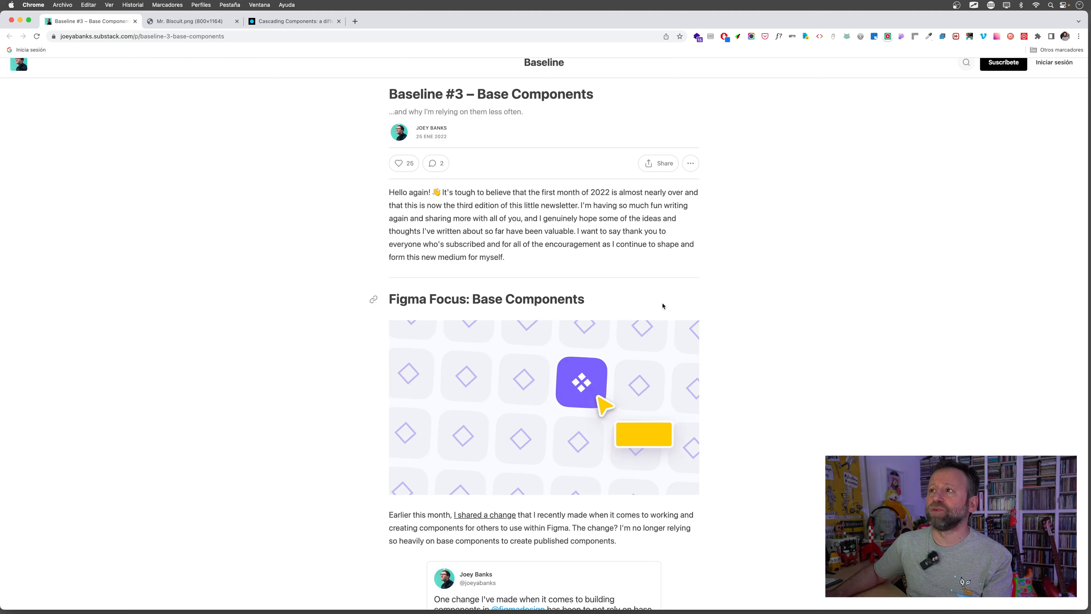
scroll(761, 378, down, 1)
scroll(761, 377, down, 5)
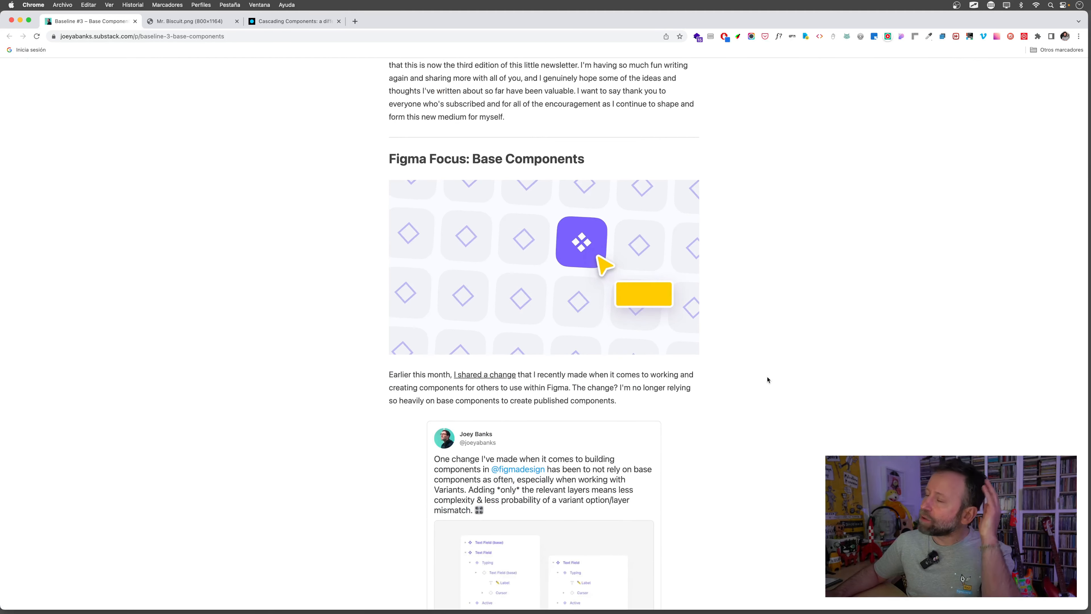
scroll(756, 437, down, 7)
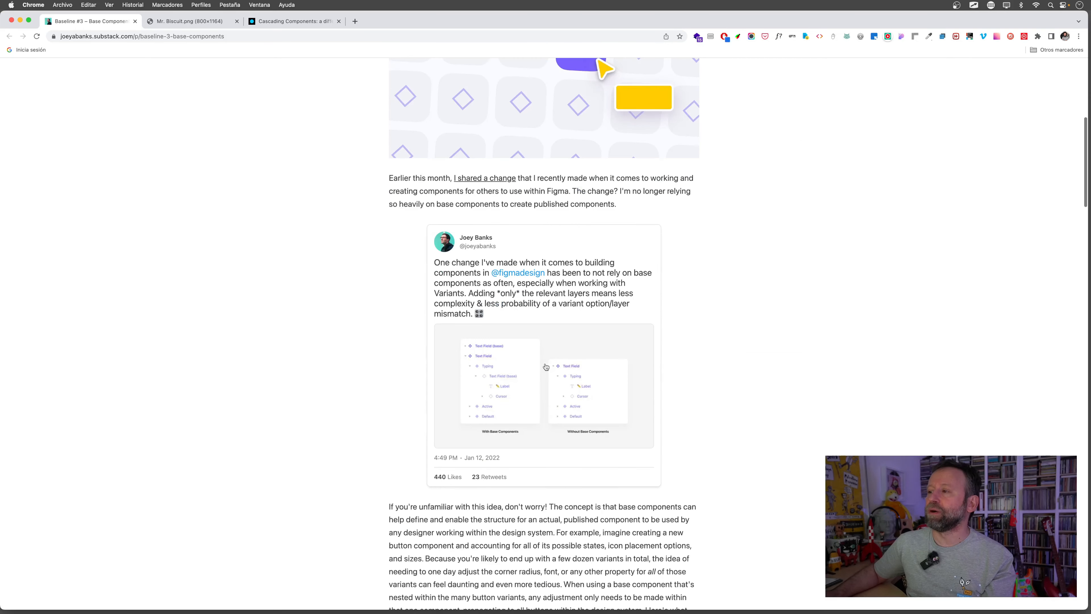
Open the article's embedded tweet, return to the article and enlarge the layer comparison with and without base components.
click(543, 292)
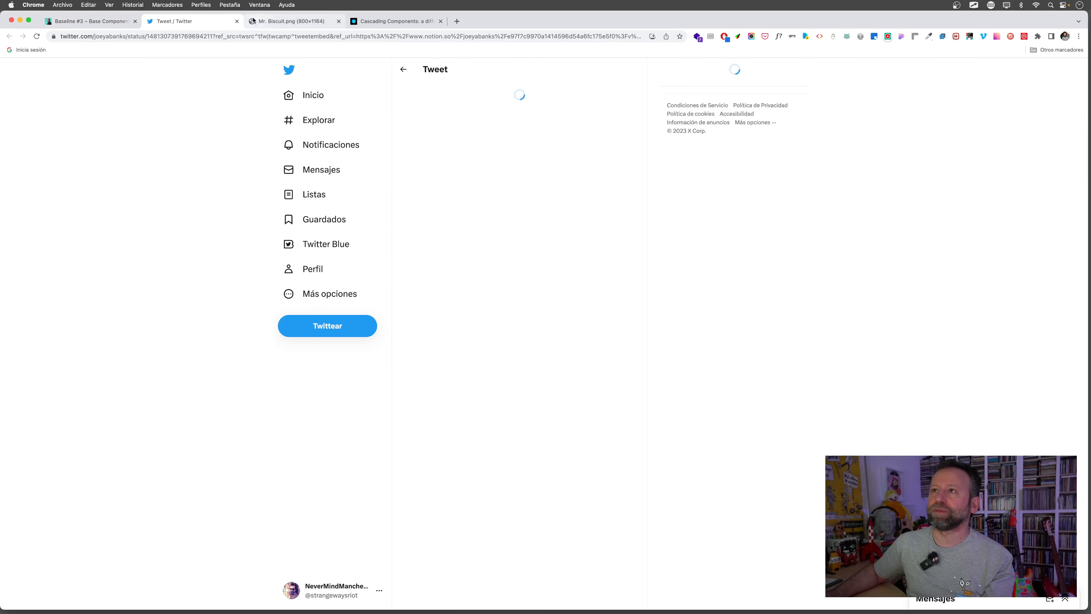
key(super+1)
scroll(504, 341, down, 15)
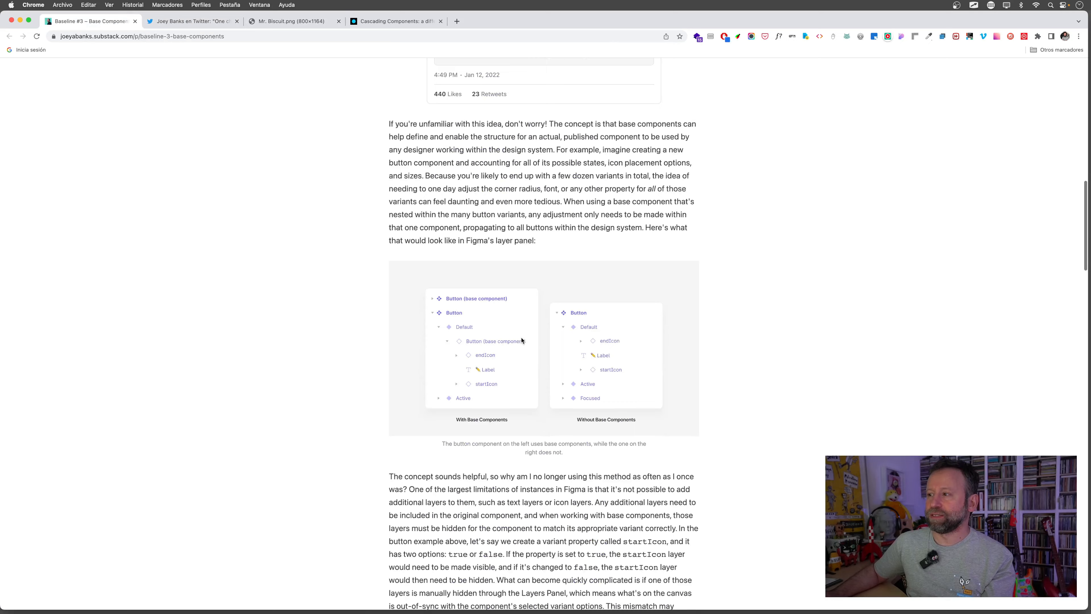
click(531, 340)
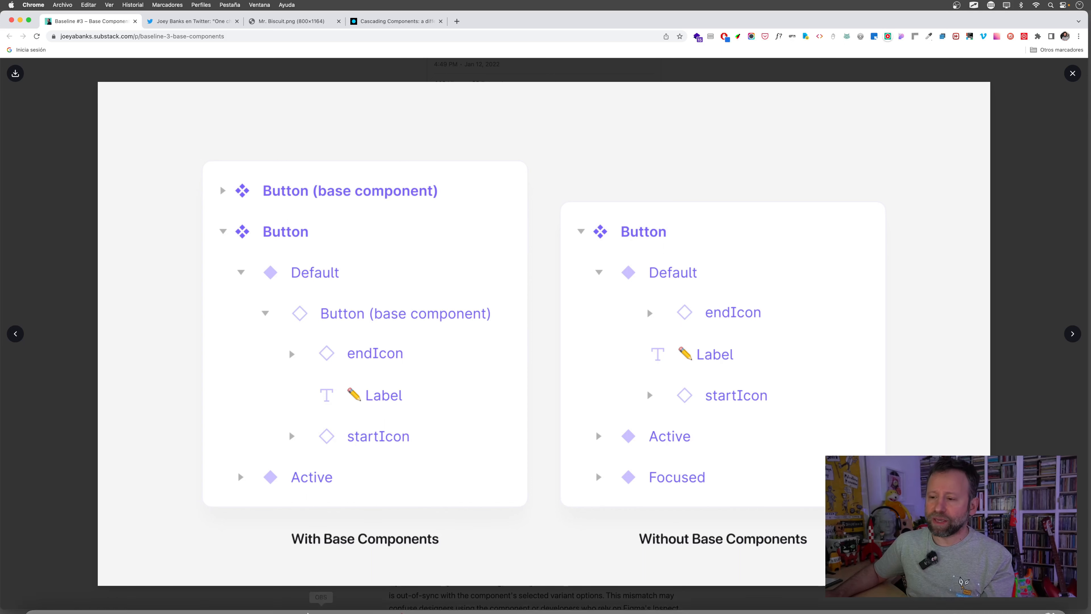
Switch to Figma and examine the _Button Base main component in the Base Component file.
mouse_move(265, 602)
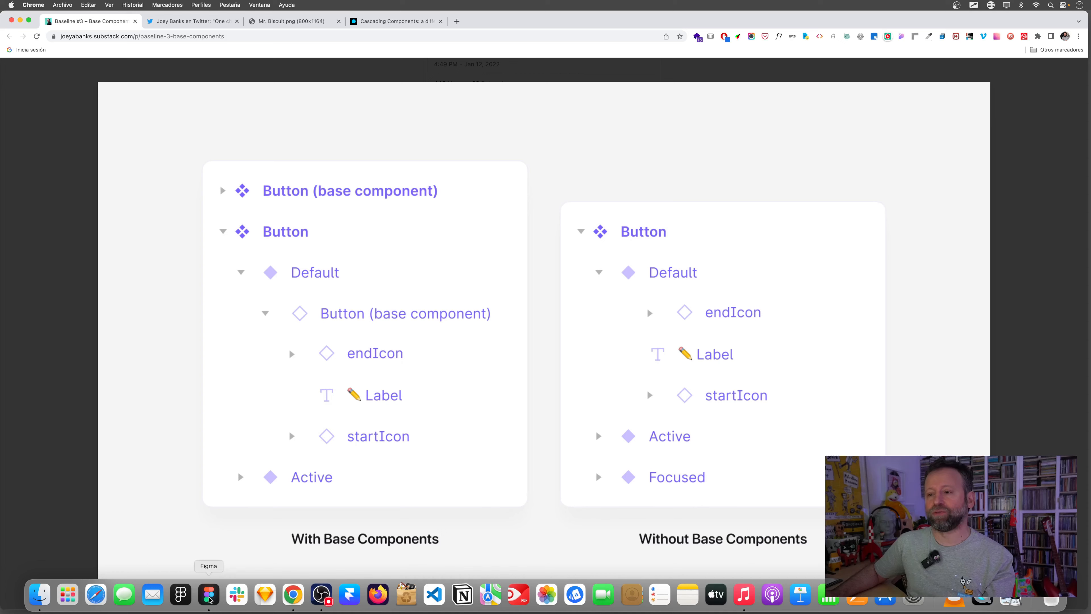
click(209, 595)
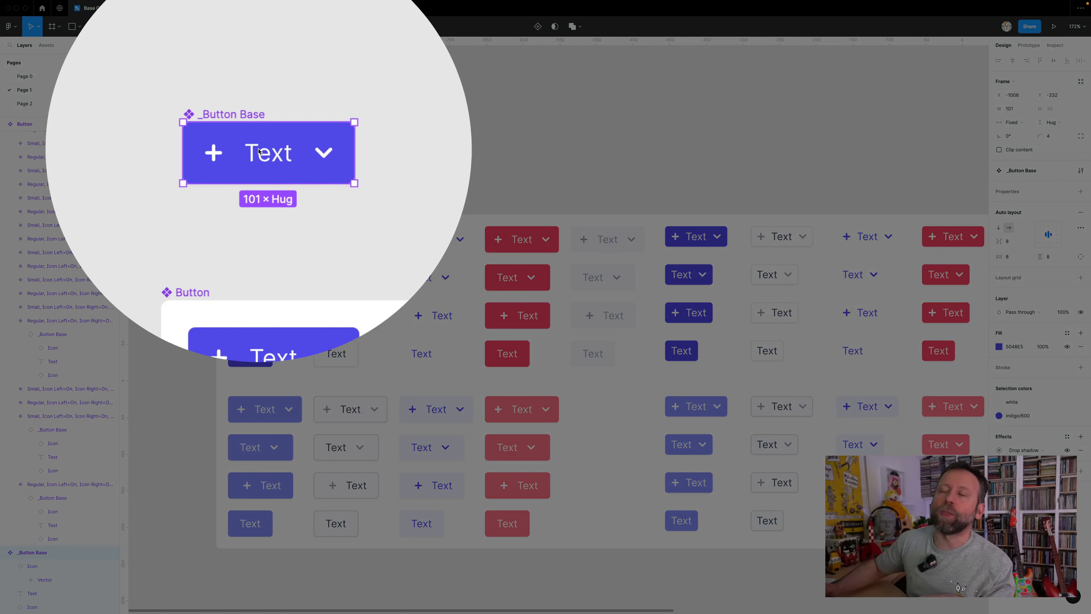
key(Escape)
mouse_move(305, 129)
mouse_down()
mouse_move(142, 130)
mouse_move(228, 178)
mouse_move(310, 138)
mouse_up()
drag(241, 142, 232, 158)
drag(233, 147, 274, 159)
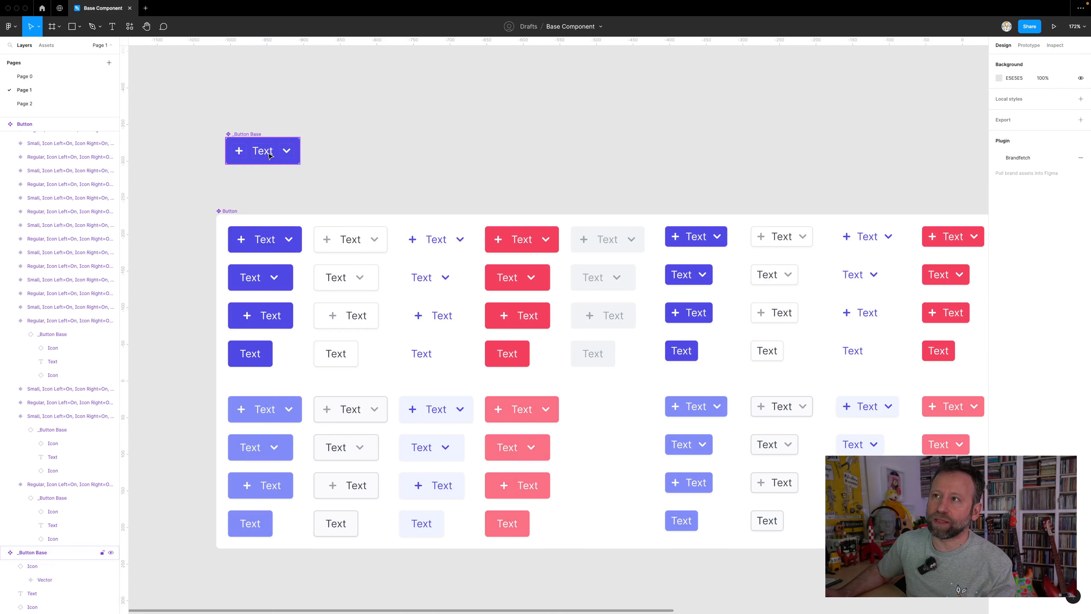
Place an instance of _Button Base beside the main component, level with it above the Button variants.
drag(259, 144, 421, 148)
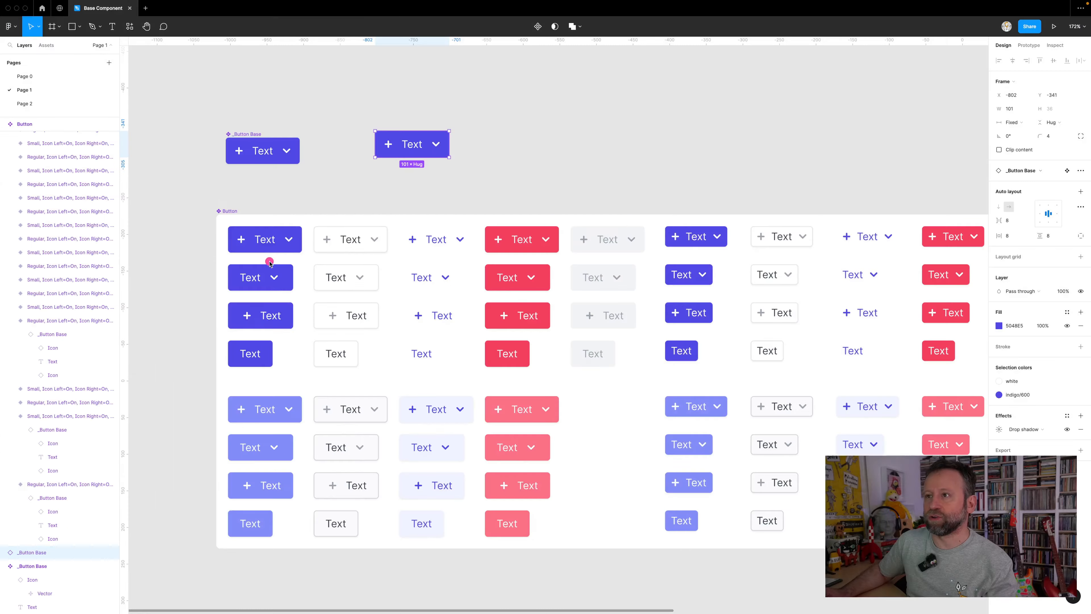
drag(288, 215, 265, 204)
drag(345, 200, 368, 256)
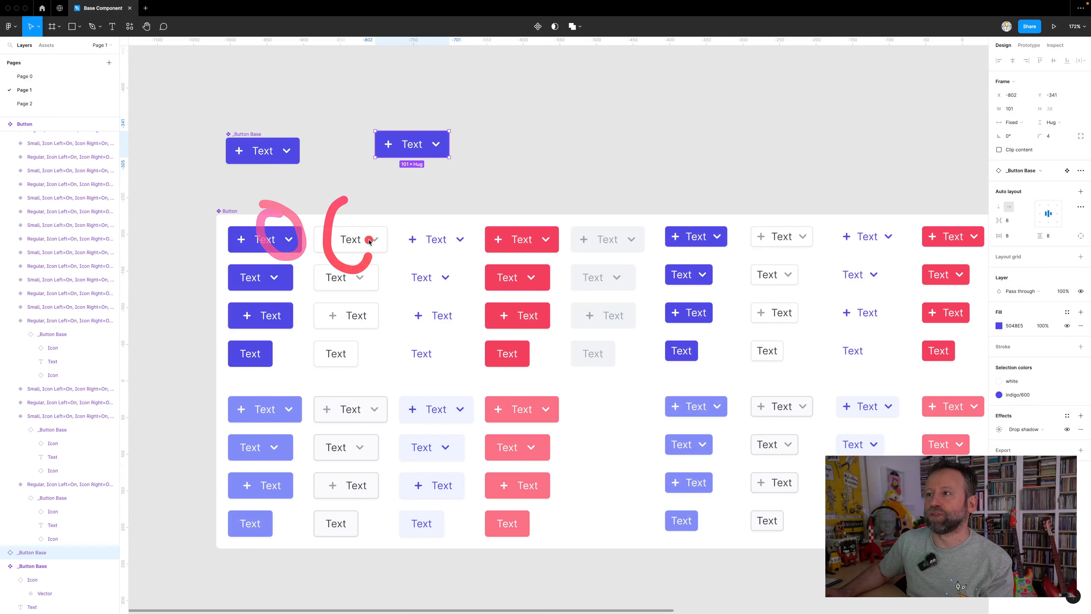
drag(410, 141, 414, 150)
scroll(414, 148, up, 3)
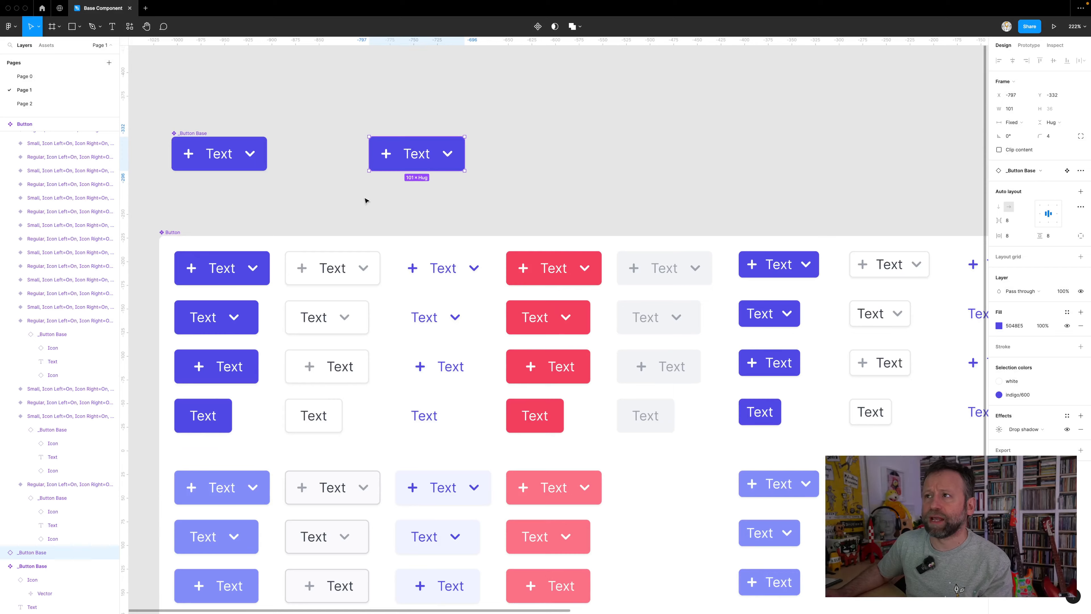
Select the regular primary variant with both icons off and examine the hidden icon layers nested in its _Button Base.
scroll(365, 200, down, 3)
scroll(365, 200, left, 2)
click(265, 348)
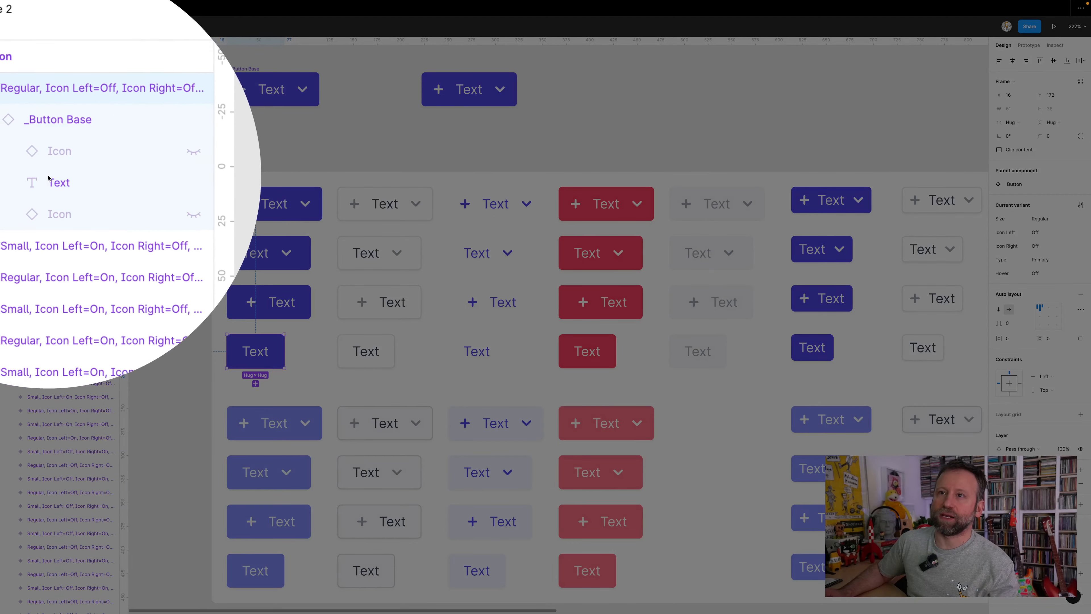
click(50, 172)
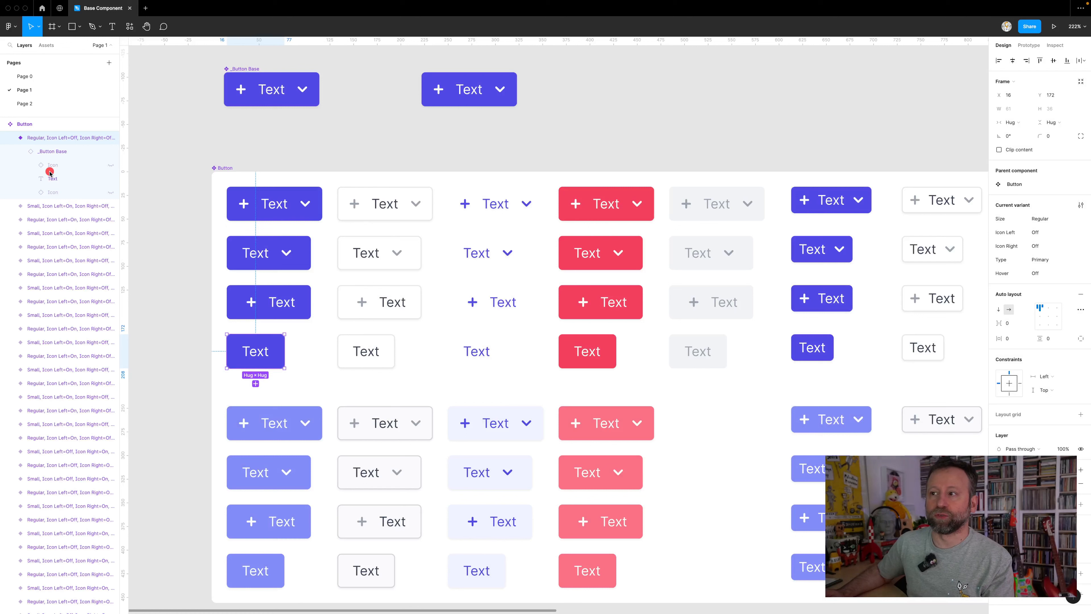
mouse_move(489, 59)
mouse_down()
mouse_move(491, 118)
mouse_move(462, 52)
mouse_up()
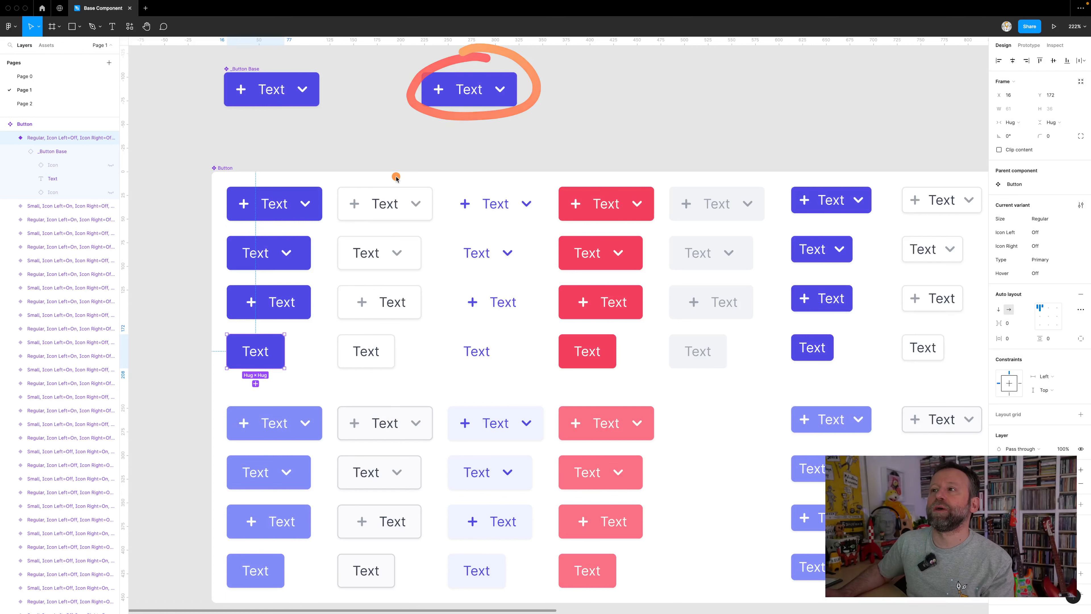
Delete the _Button Base instance beside the main component.
click(452, 81)
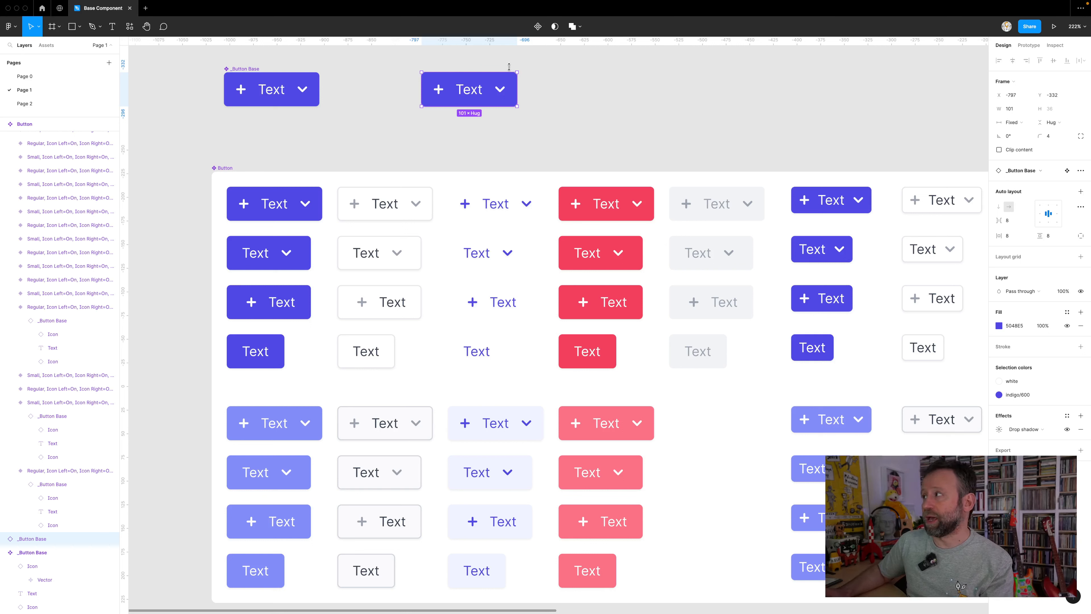
click(899, 102)
click(507, 96)
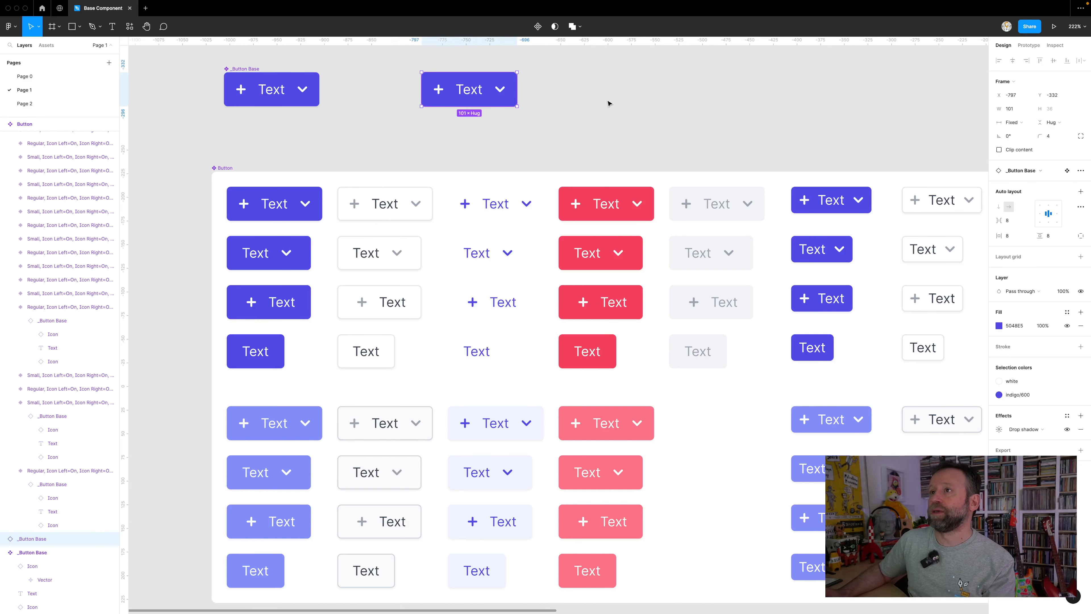
click(769, 107)
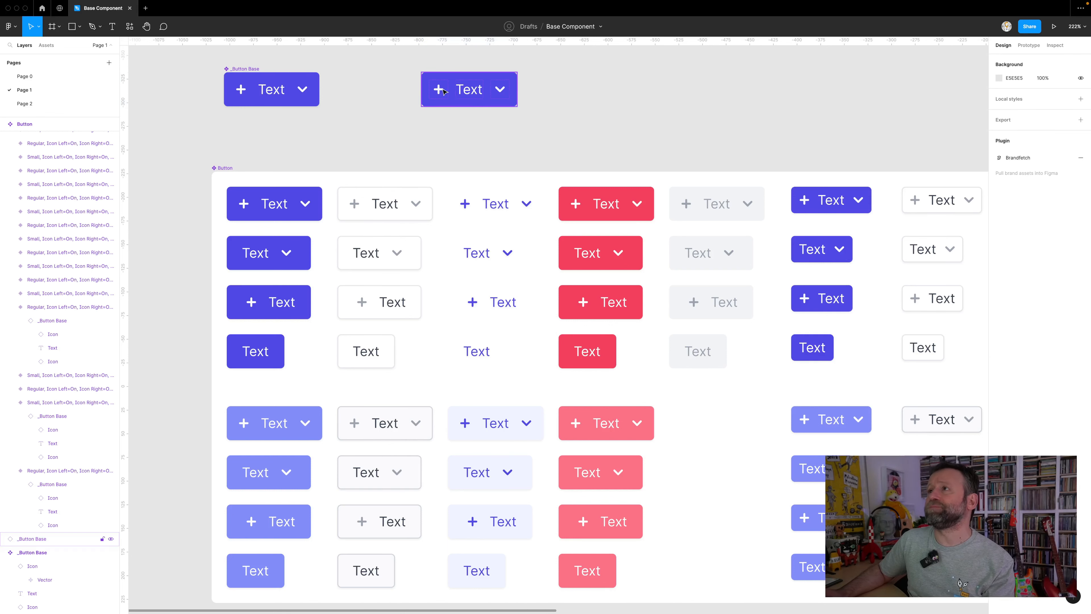
click(462, 97)
key(Delete)
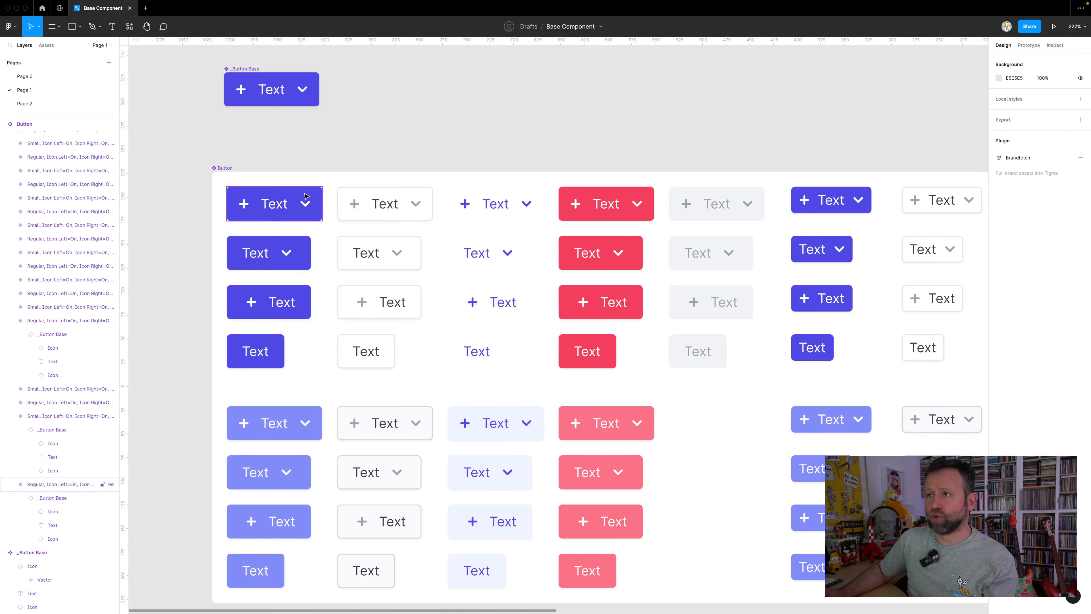
Place an instance of the regular primary Button above the variant set and turn off Icon Left and Icon Right.
click(289, 197)
drag(289, 197, 573, 109)
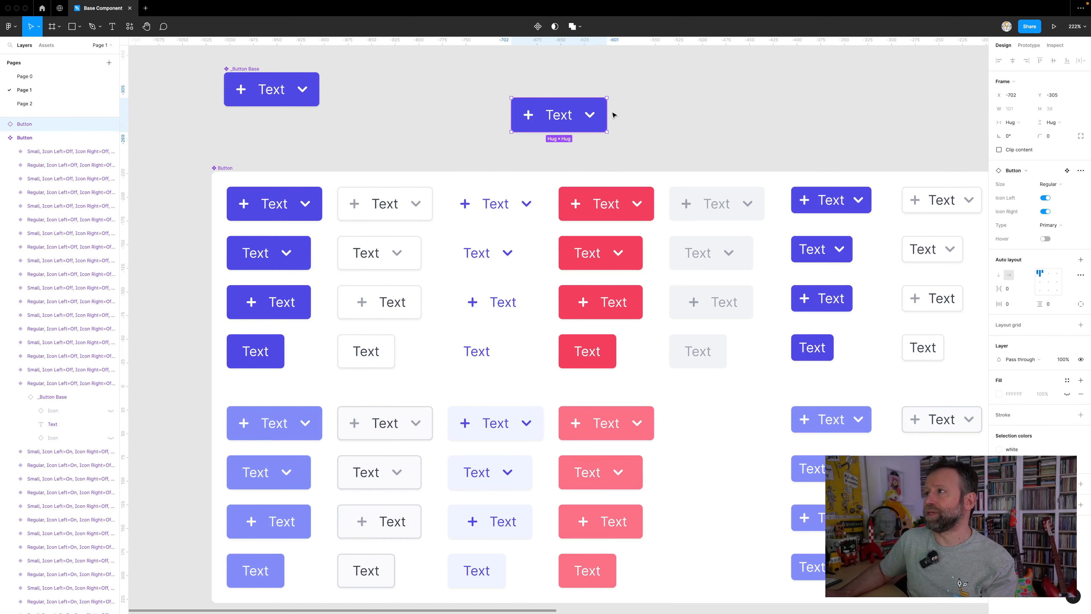
click(1045, 198)
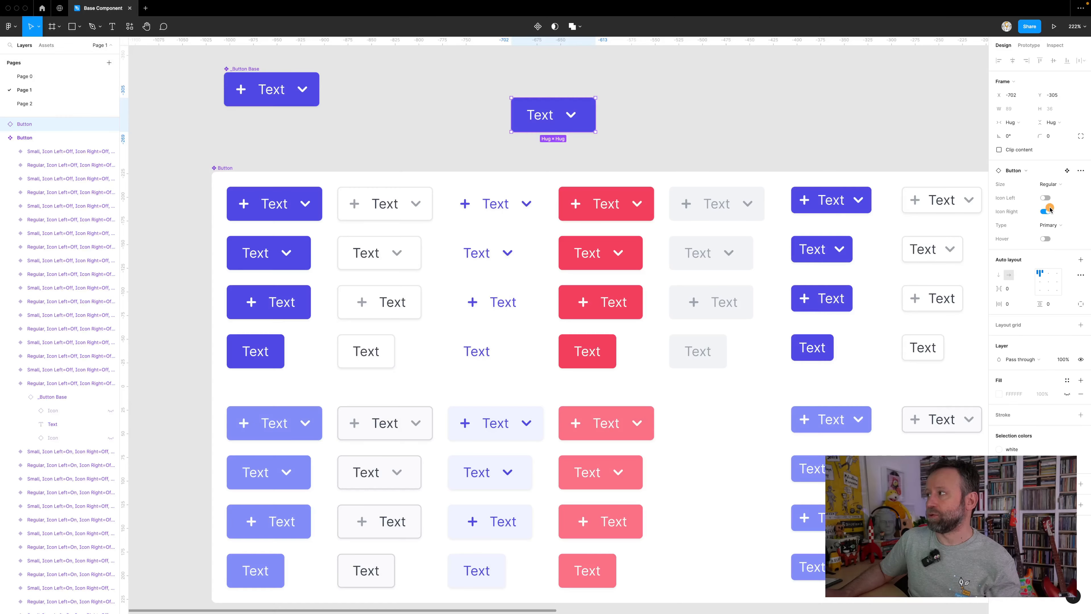
click(1045, 212)
Expand the Button instance's layers through _Button Base and make both hidden Icon layers visible.
click(537, 76)
click(551, 109)
click(4, 124)
click(12, 139)
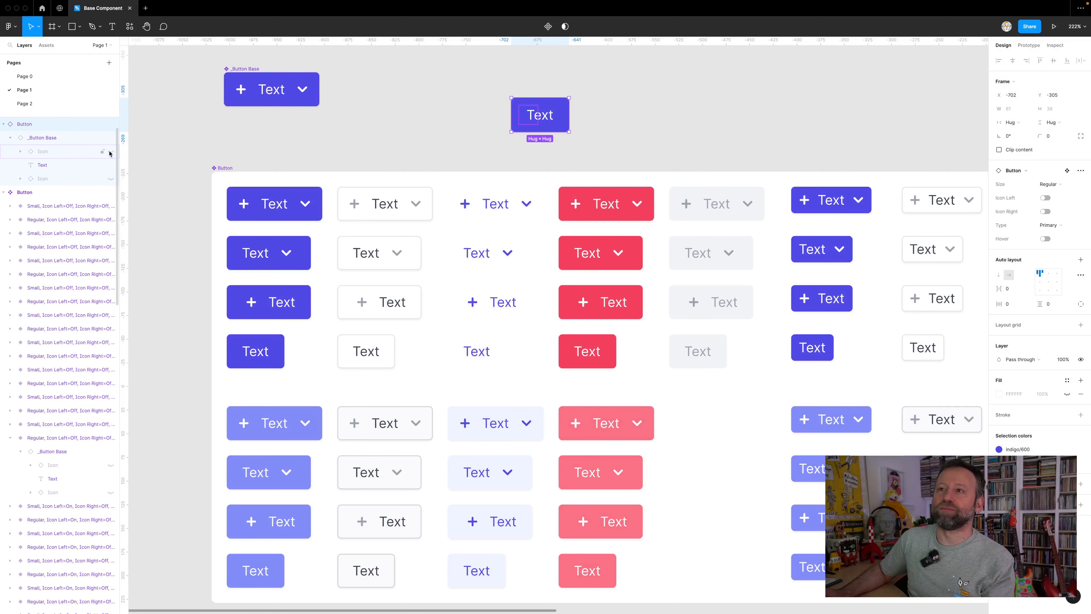
click(111, 151)
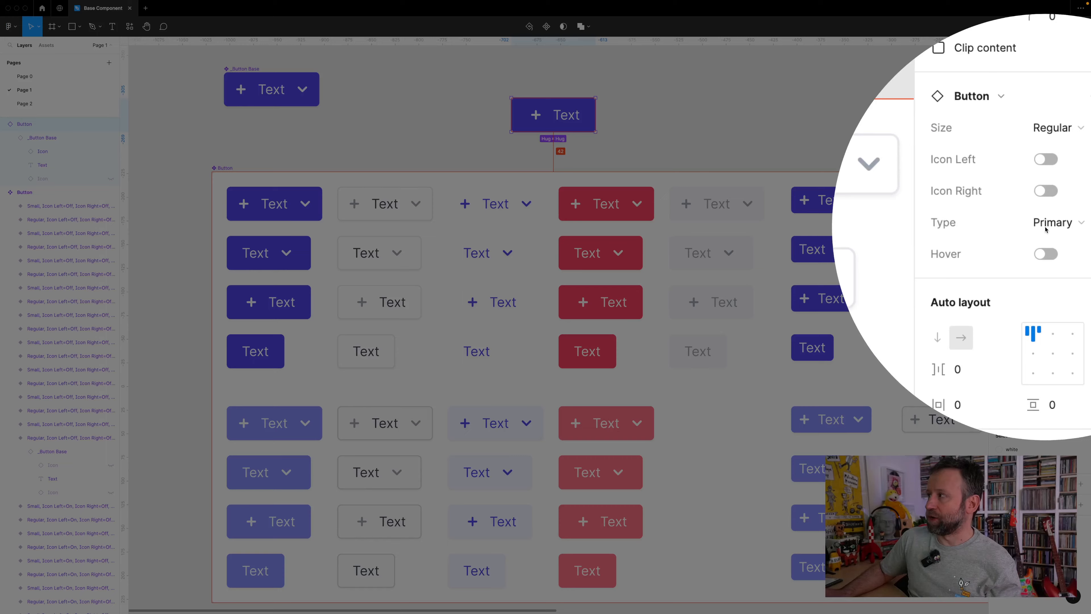
click(110, 179)
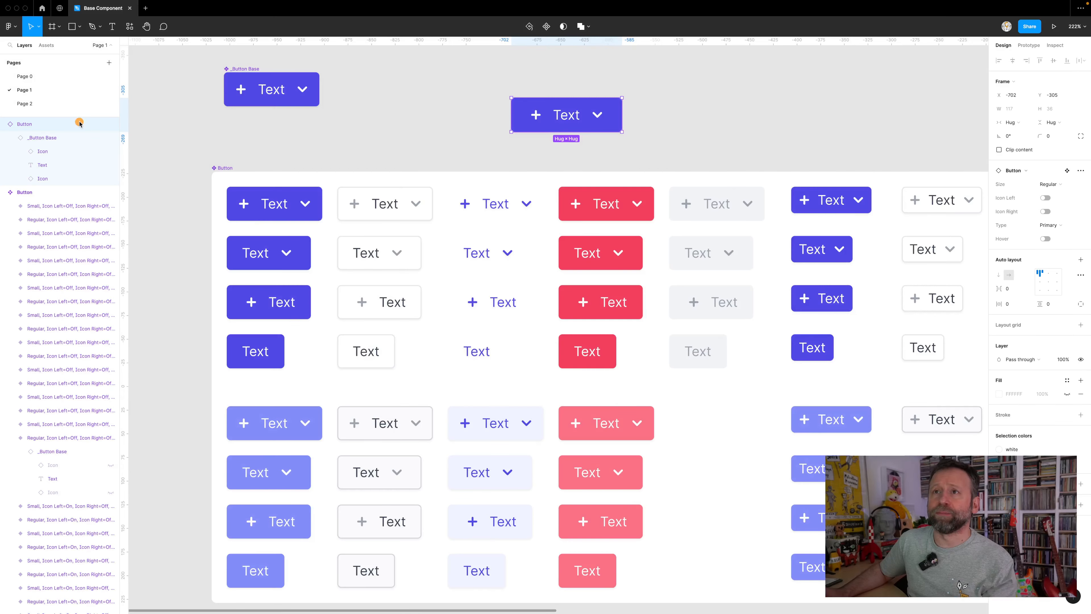
Hide both Icon layers of the Button instance again and delete the instance from the canvas.
drag(77, 119, 33, 123)
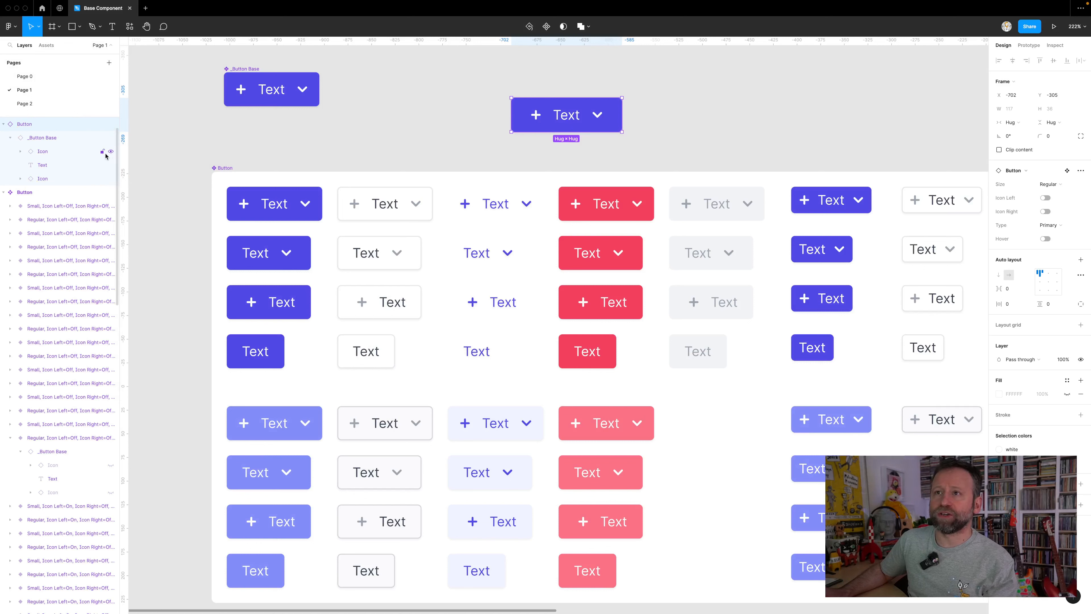
click(111, 151)
click(110, 178)
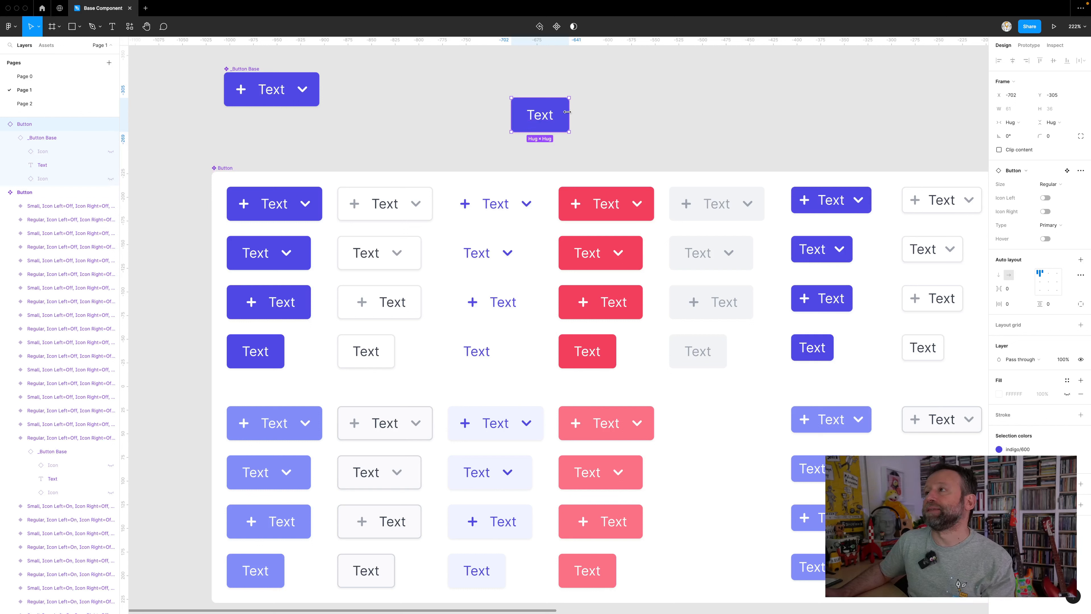
drag(557, 104, 533, 108)
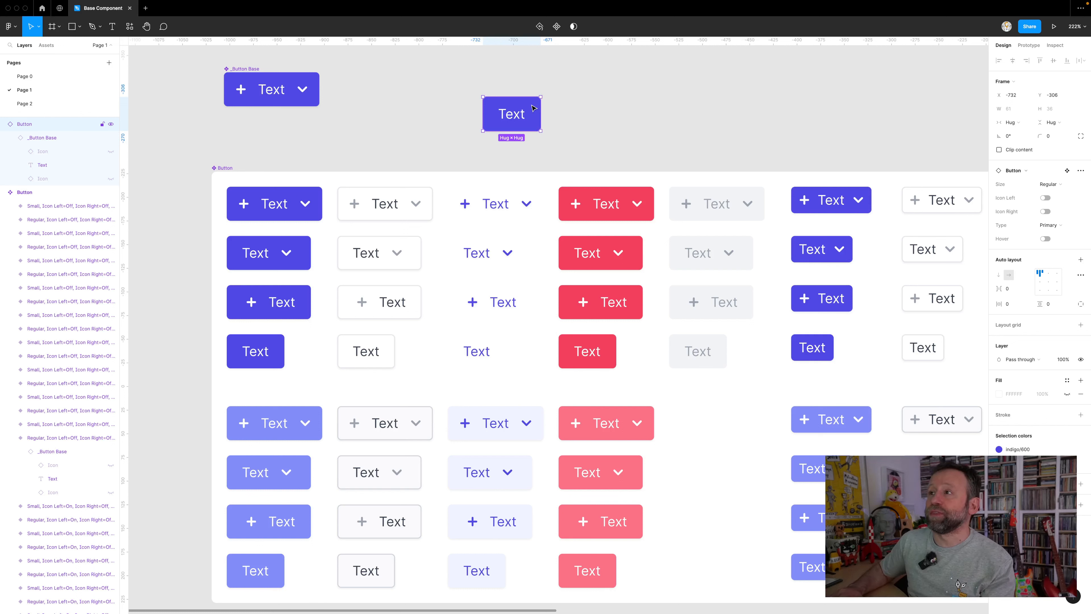
key(Delete)
Move the _Button Base component down to just above the variant set and try Cambiar as its label, undoing the last text edit.
drag(254, 68, 250, 92)
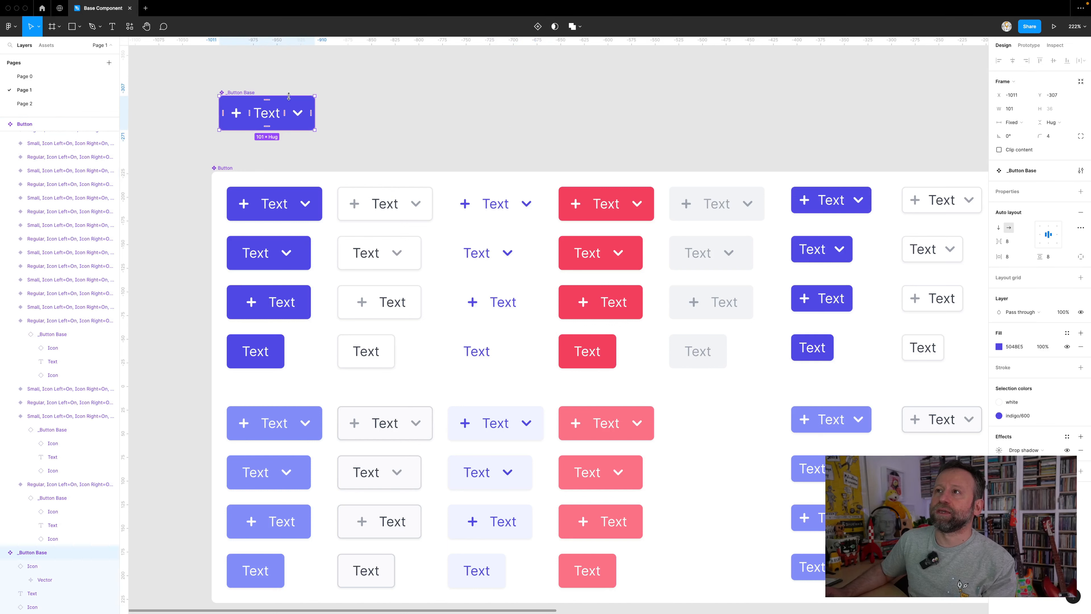
click(271, 115)
double_click(271, 115)
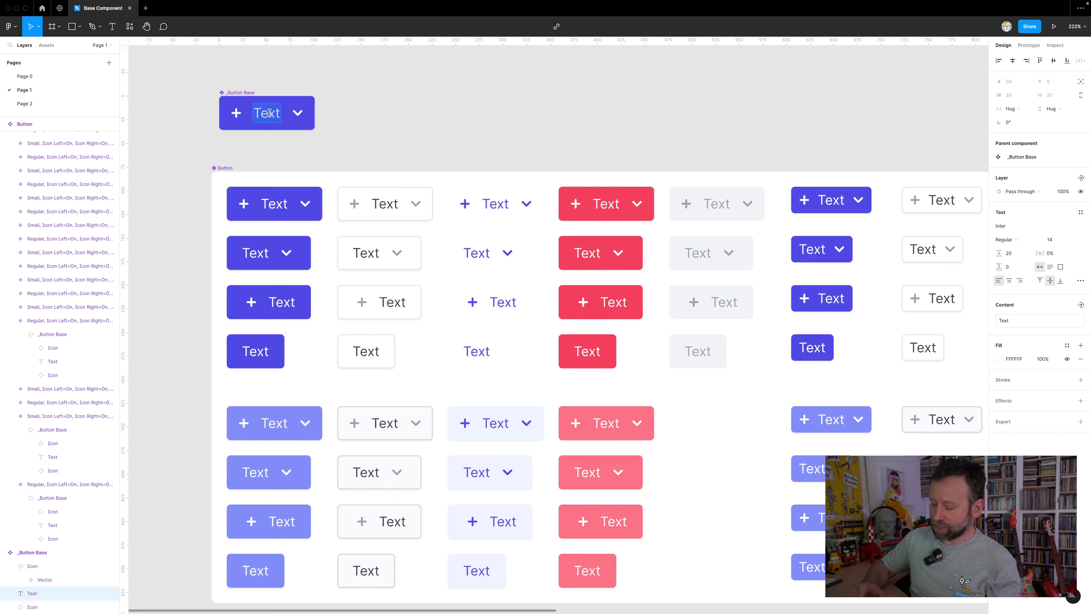
text(Cambiar)
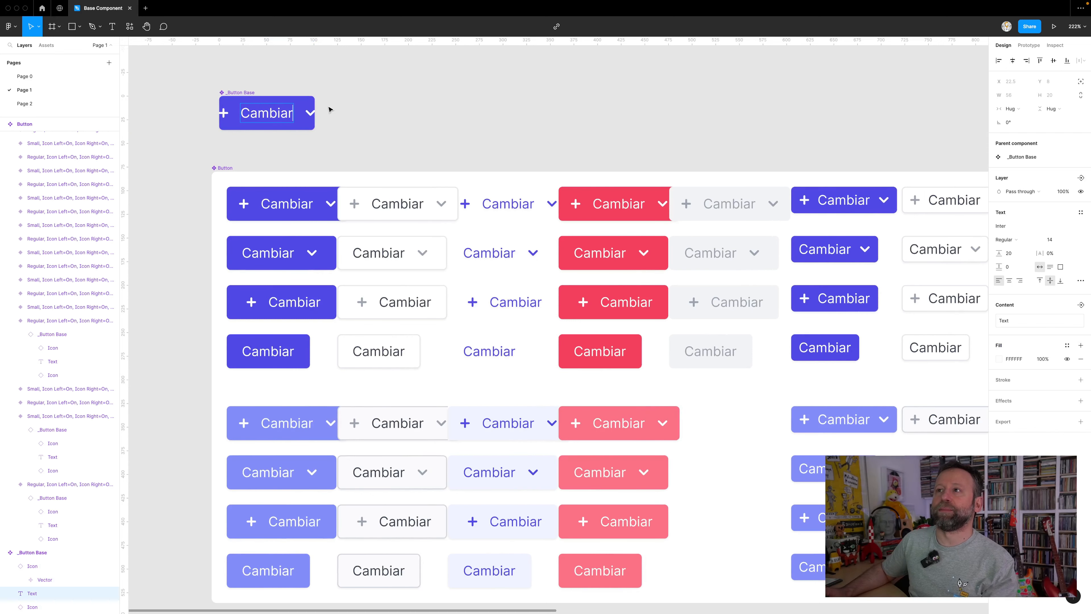
key(super+z)
key(Escape)
Try moving the plus icon to after the label in _Button Base, and undo the reordering.
click(239, 93)
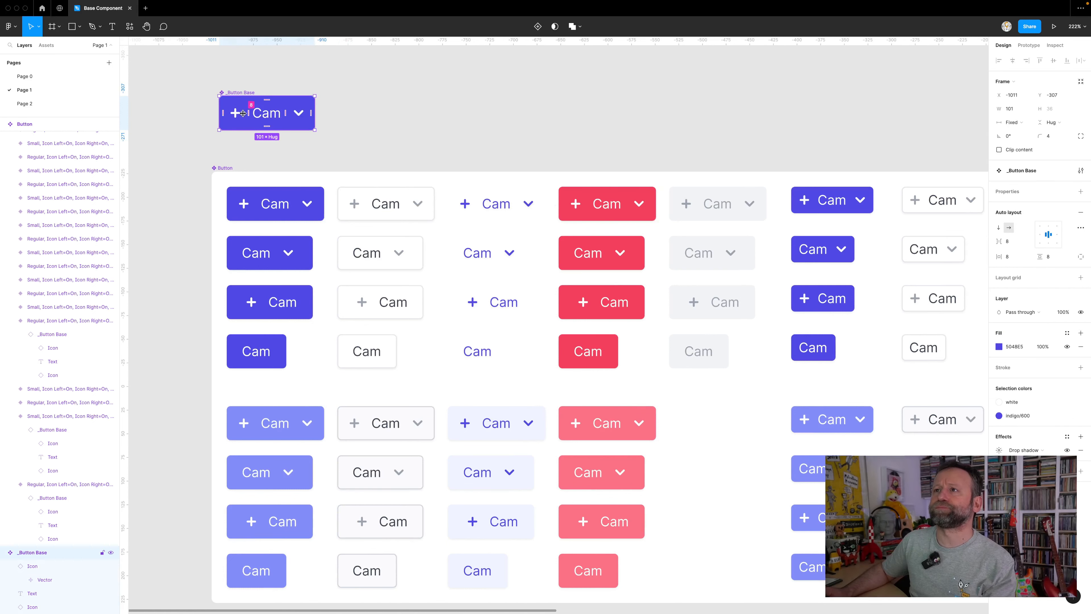
drag(242, 116, 295, 115)
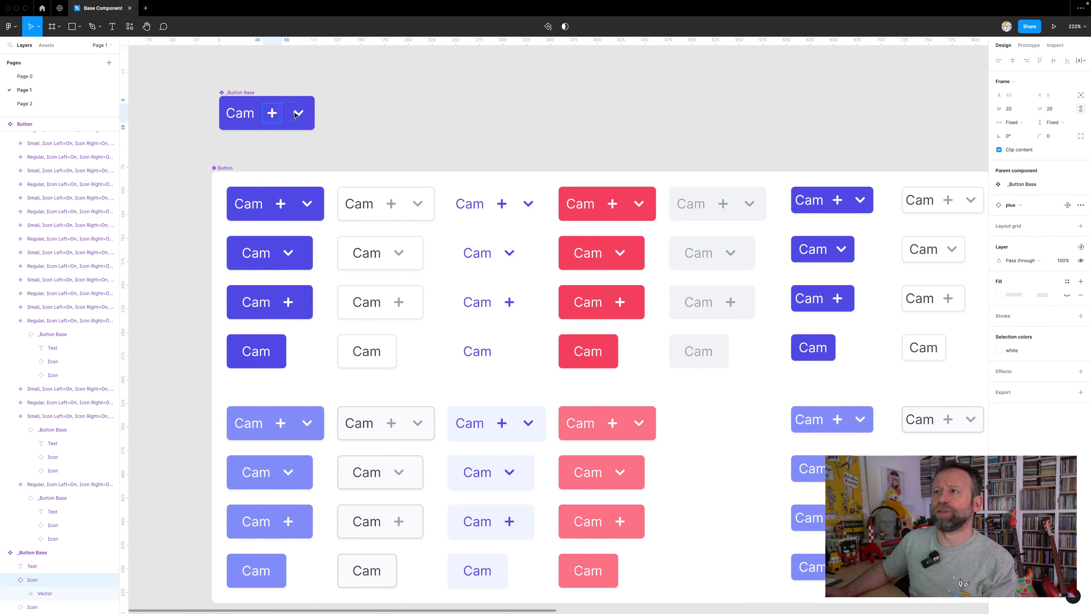
key(super+z)
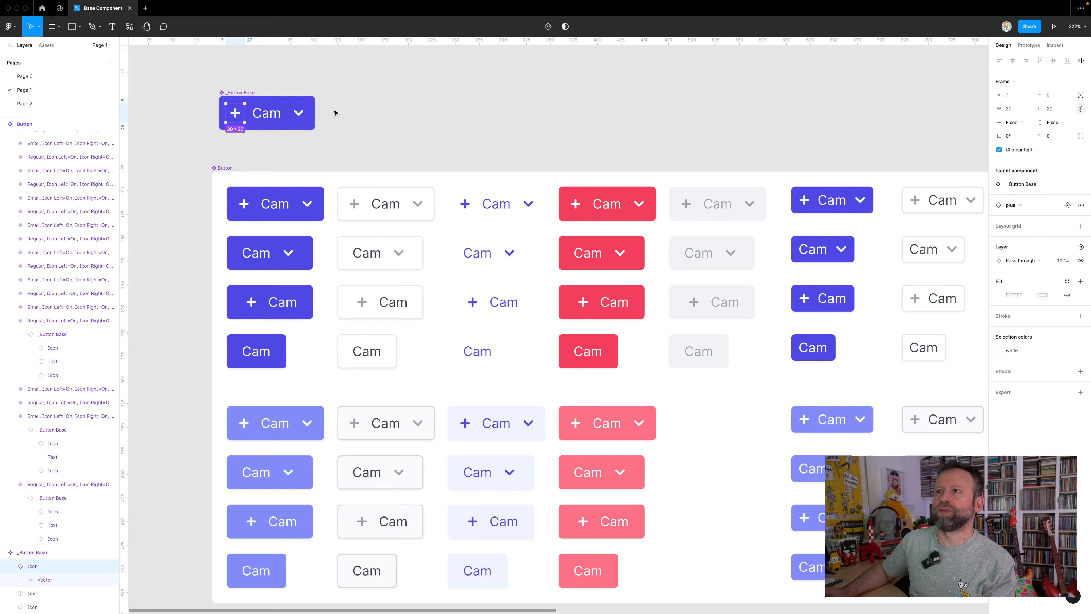
click(428, 109)
Change the label of the _Button Base main component to Texto.
click(274, 116)
double_click(273, 117)
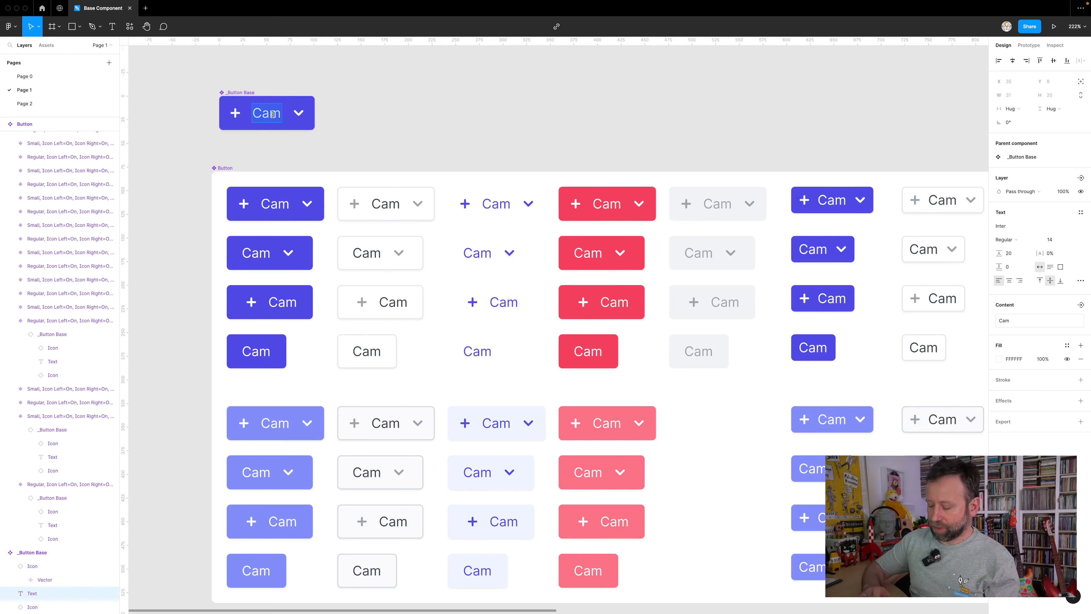
text(Texto)
key(Escape)
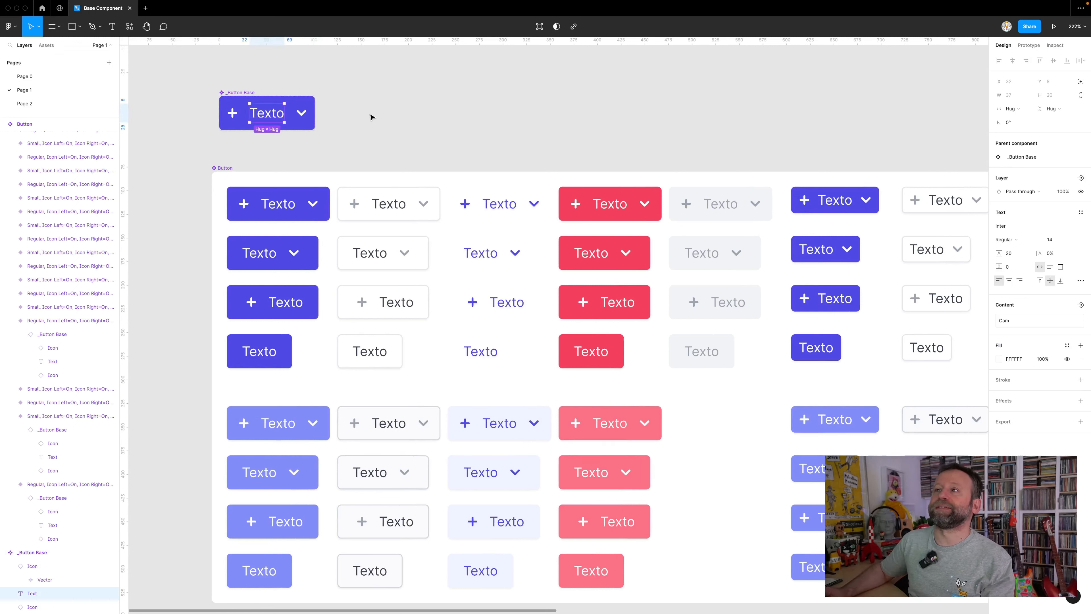
Set the _Button Base width to Hug contents and shift the Button variant set to align its first column beneath it.
click(253, 93)
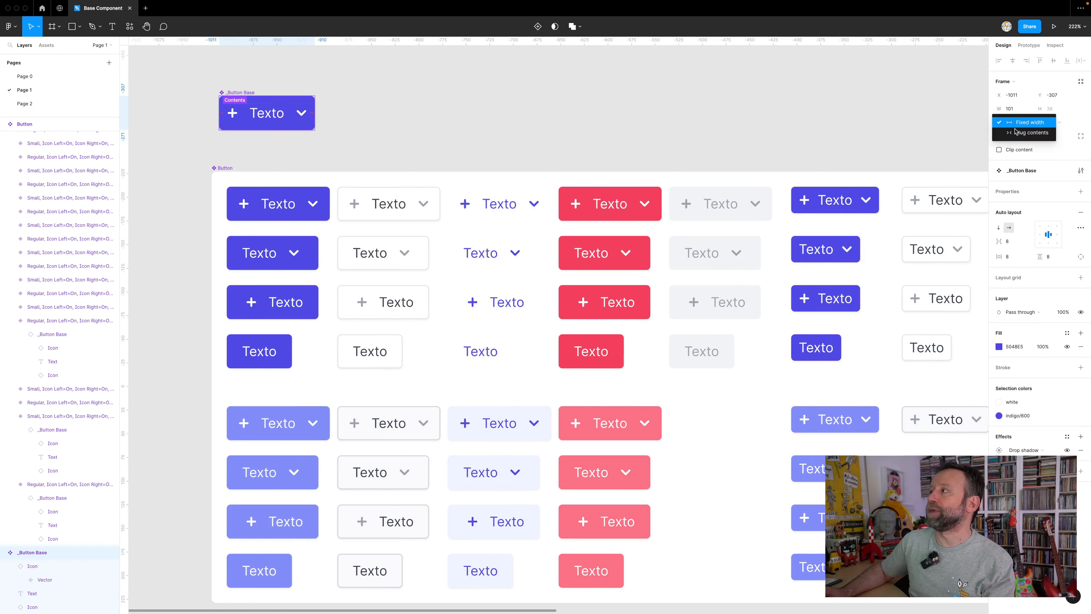
drag(228, 169, 222, 163)
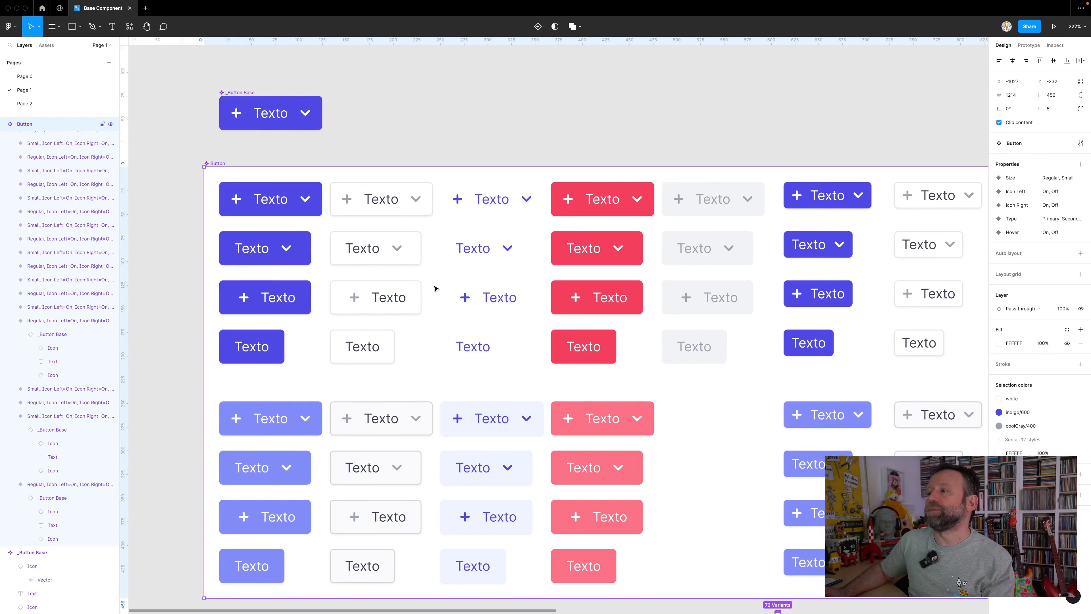
scroll(436, 282, down, 2)
click(475, 164)
scroll(476, 164, right, 3)
scroll(476, 164, up, 1)
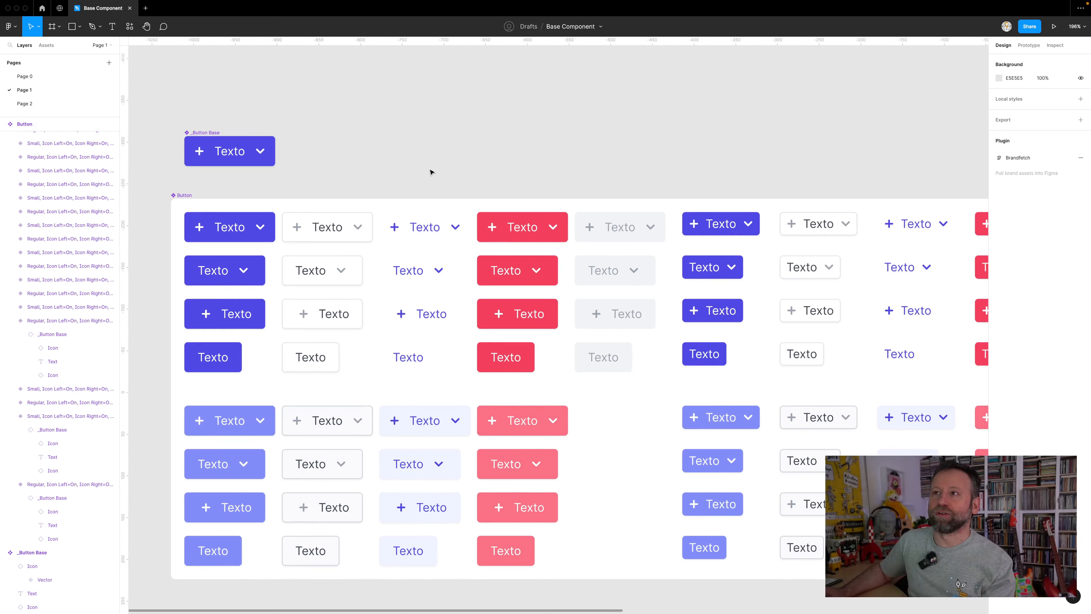
scroll(426, 173, down, 3)
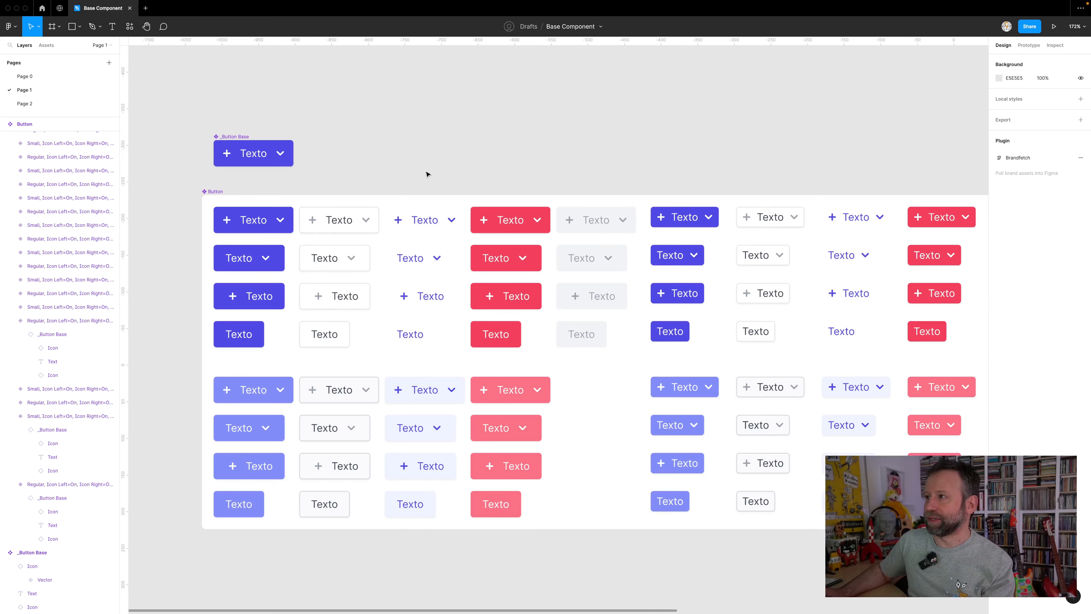
mouse_move(431, 167)
mouse_down()
mouse_move(387, 181)
mouse_move(411, 161)
mouse_up()
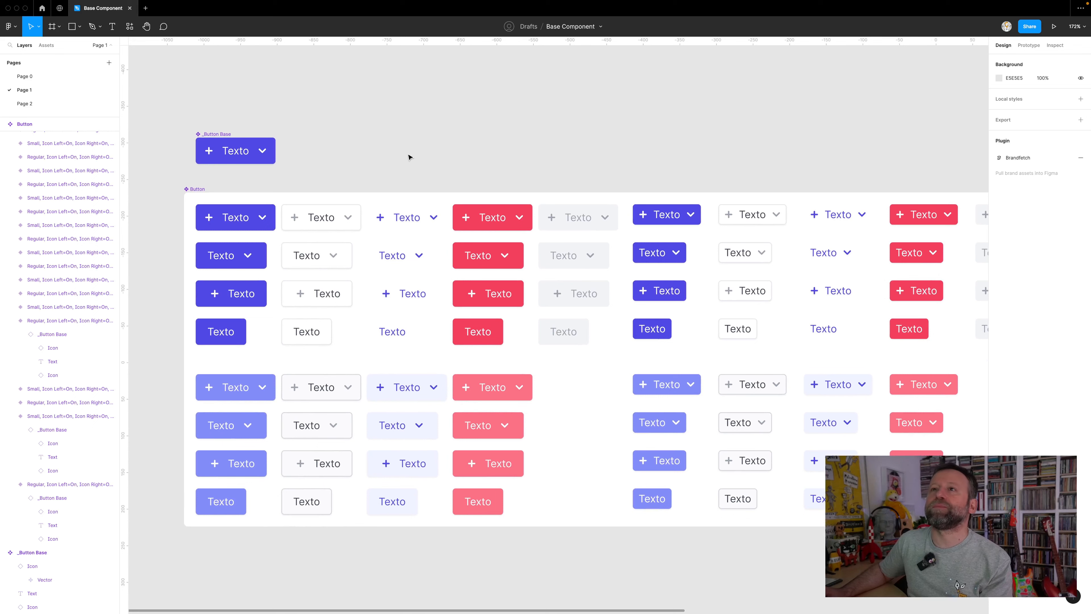
Go to Page 2 and nudge the Button Properties component to X -171, Y -44.
click(33, 105)
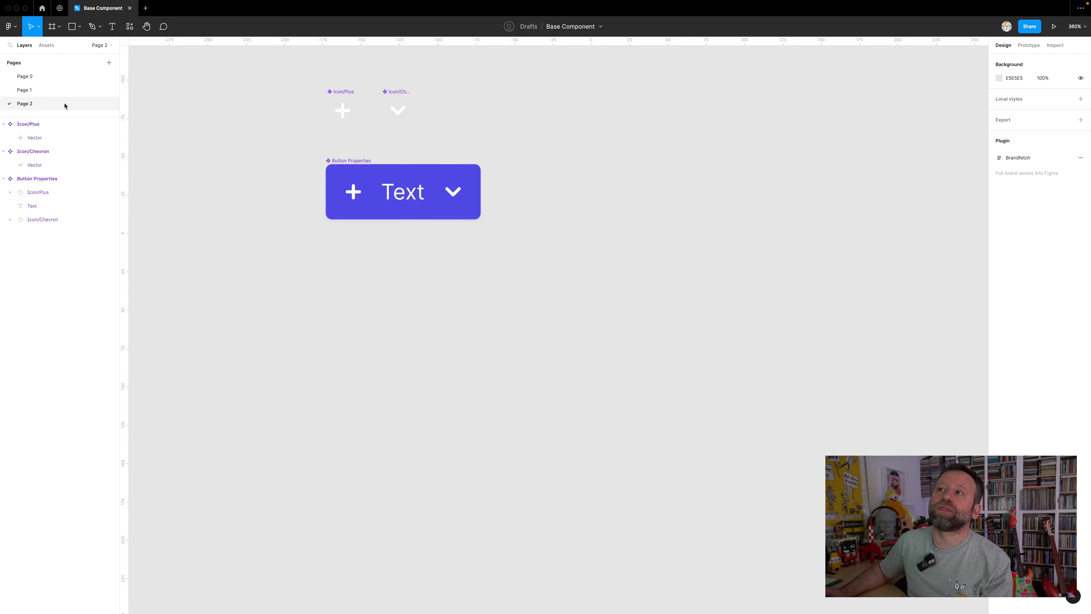
scroll(430, 159, up, 1)
scroll(428, 165, up, 3)
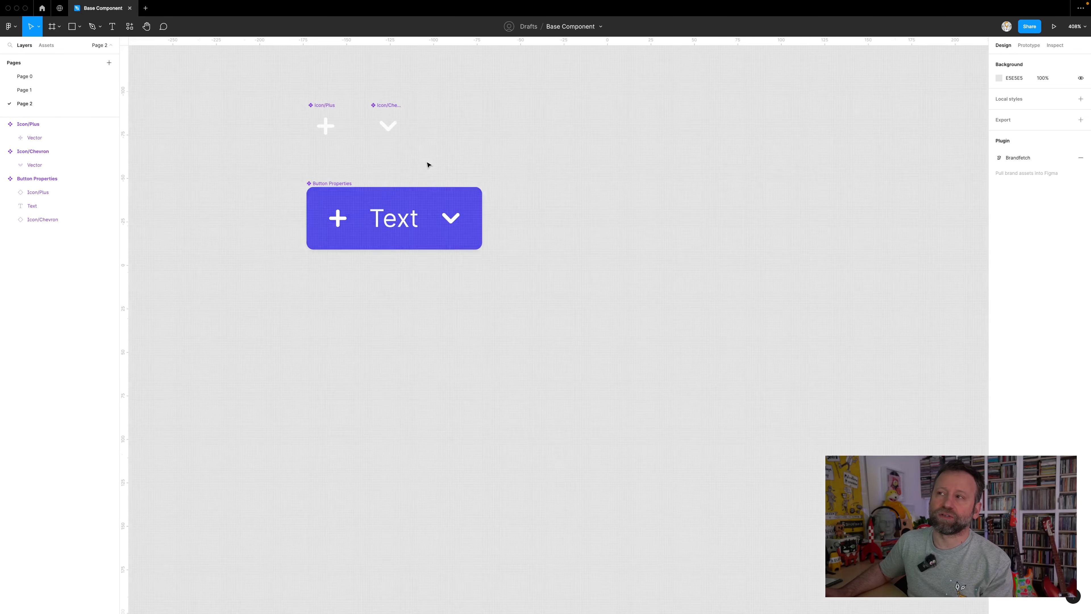
scroll(433, 152, up, 2)
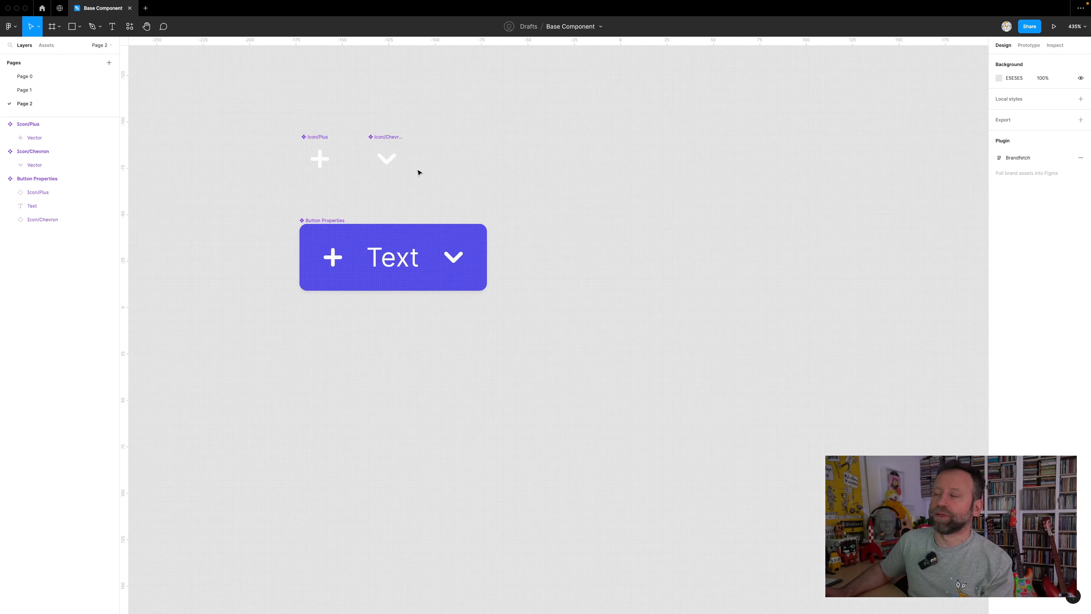
click(334, 220)
scroll(343, 208, up, 2)
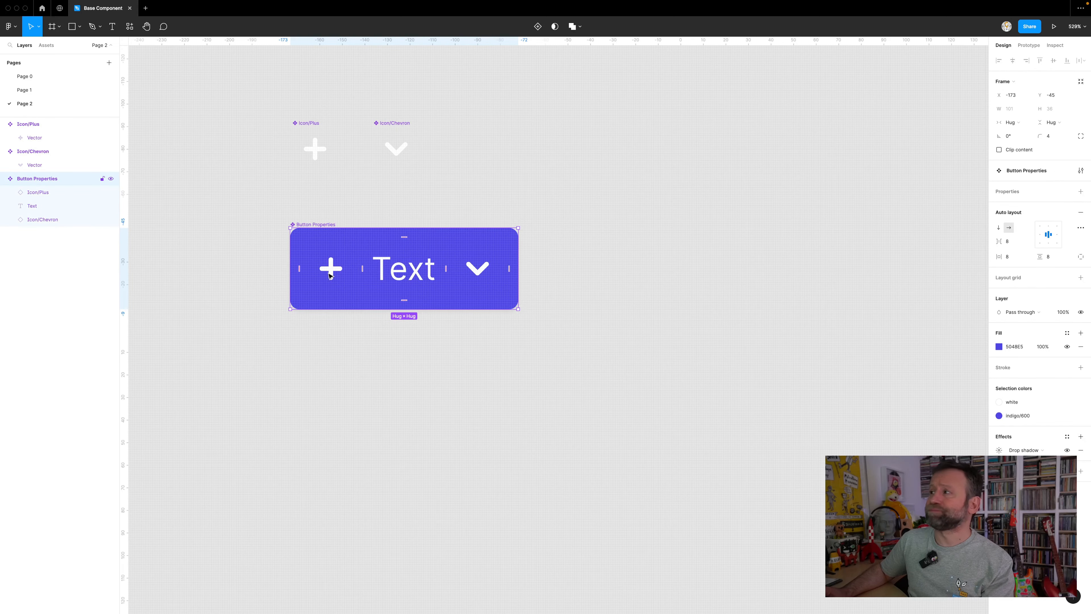
mouse_move(325, 226)
mouse_down()
mouse_move(327, 210)
mouse_move(330, 229)
mouse_up()
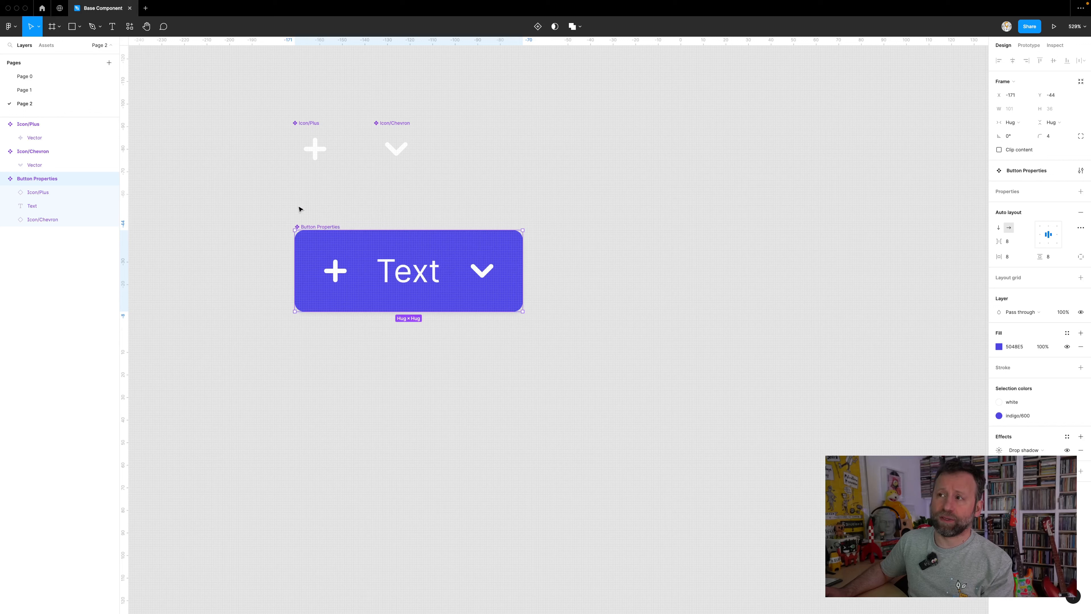
Check the local components listed in the file's assets and return to the layer list.
click(46, 45)
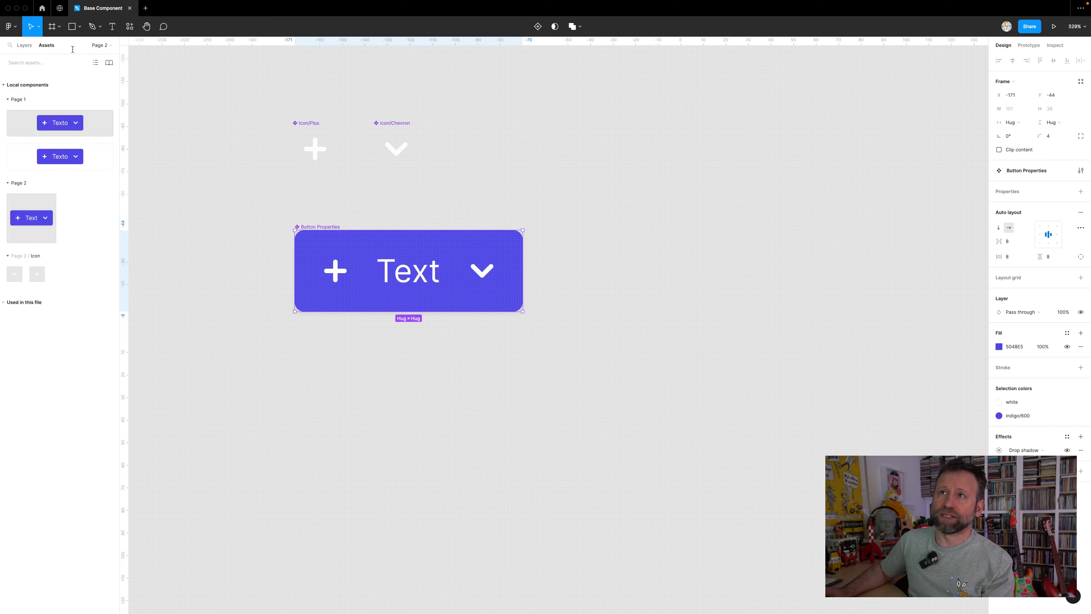
click(47, 125)
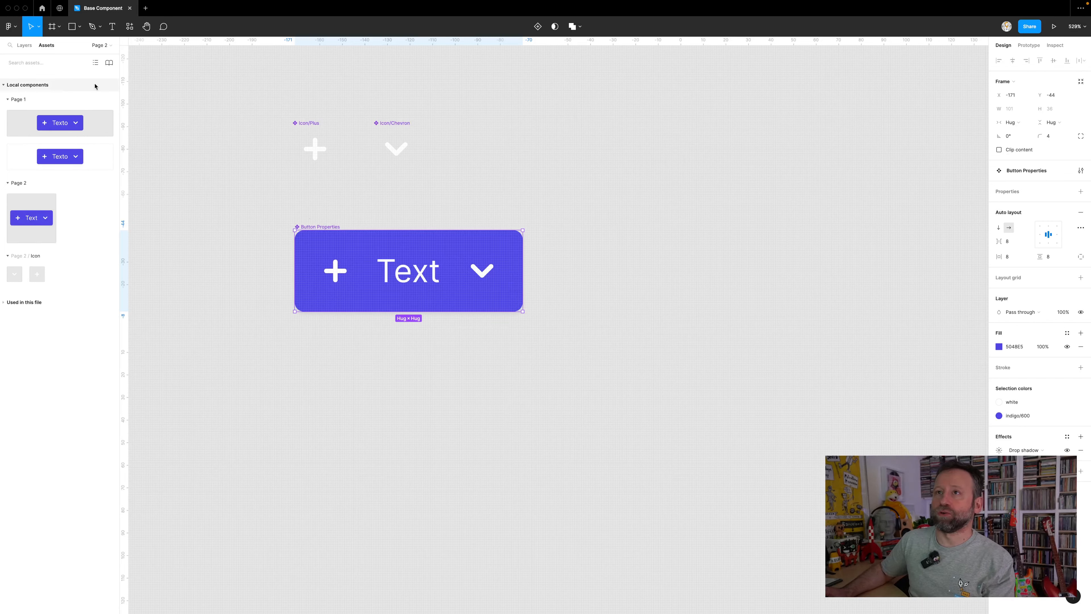
click(25, 46)
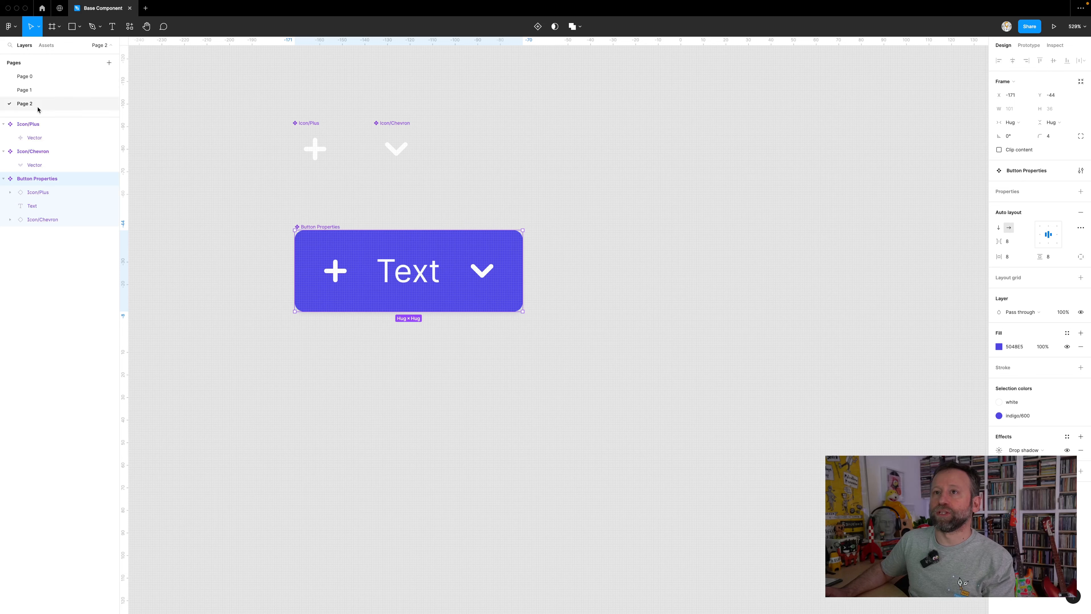
Move the Button Properties component up slightly to Y -48, beneath the two icon components.
scroll(325, 226, up, 2)
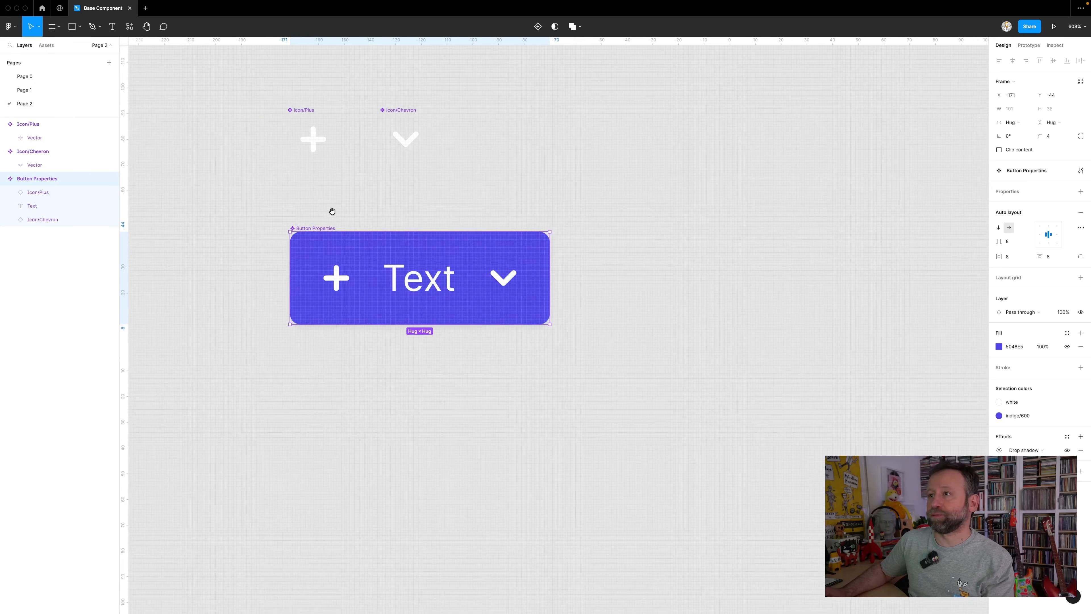
drag(332, 211, 332, 251)
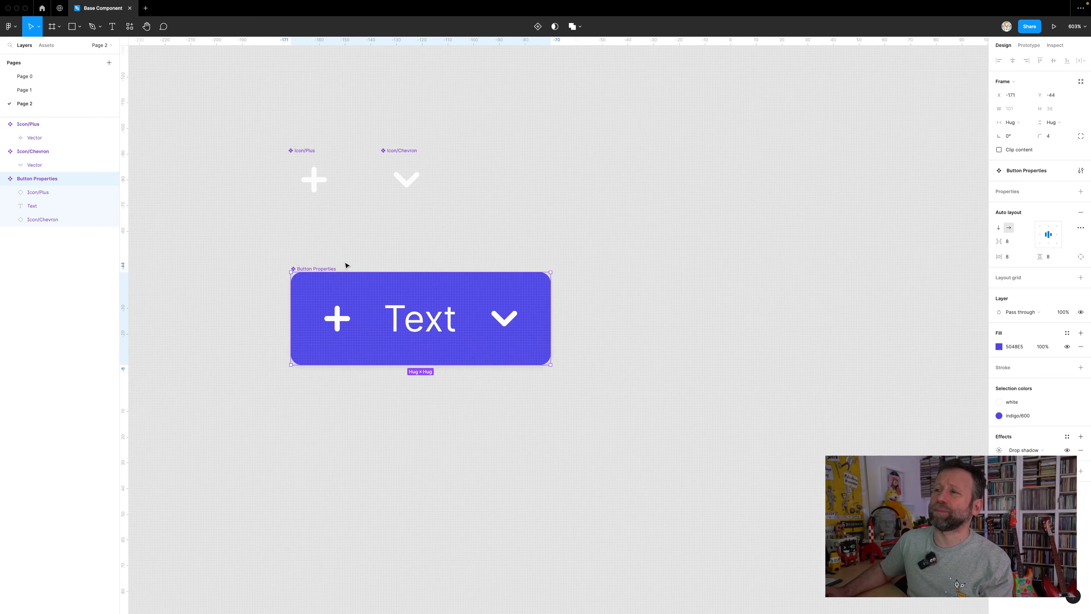
drag(326, 270, 327, 262)
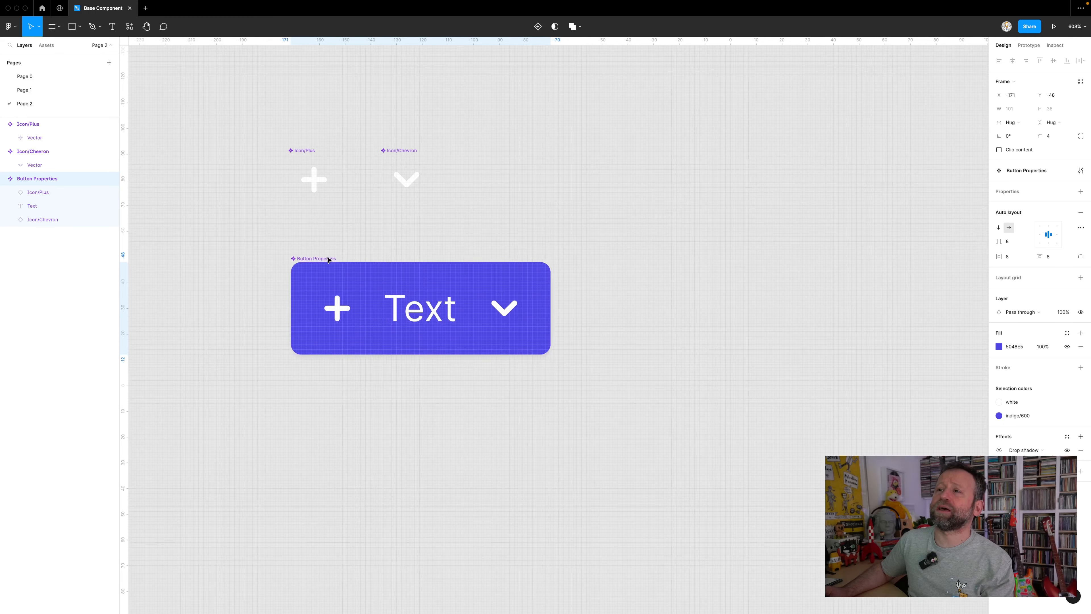
Create a visibility property named Show Icon left, with value True, for the plus icon in Button Properties.
click(344, 303)
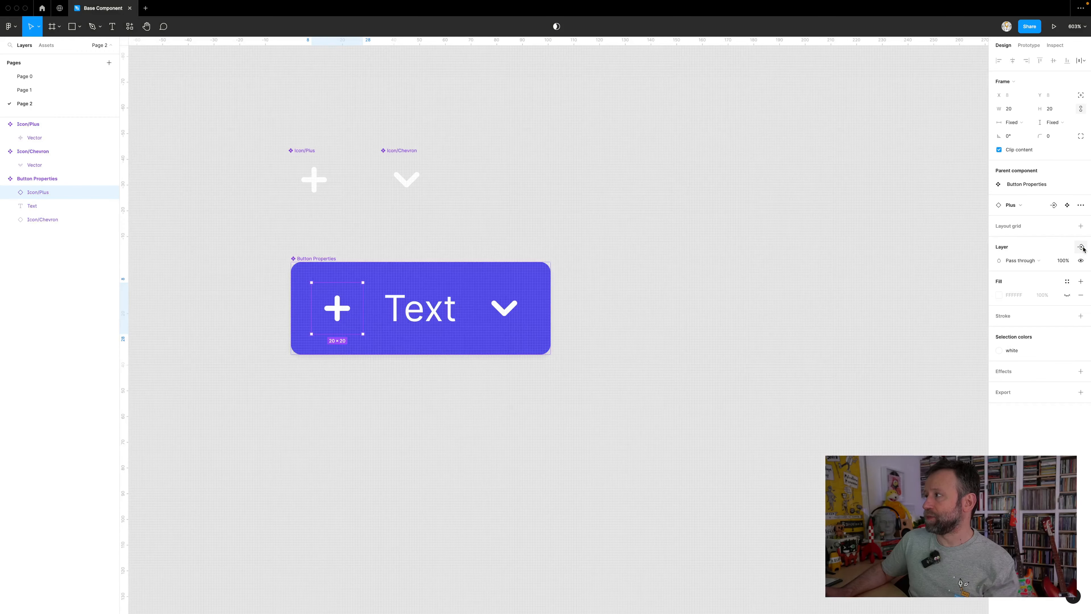
click(1080, 247)
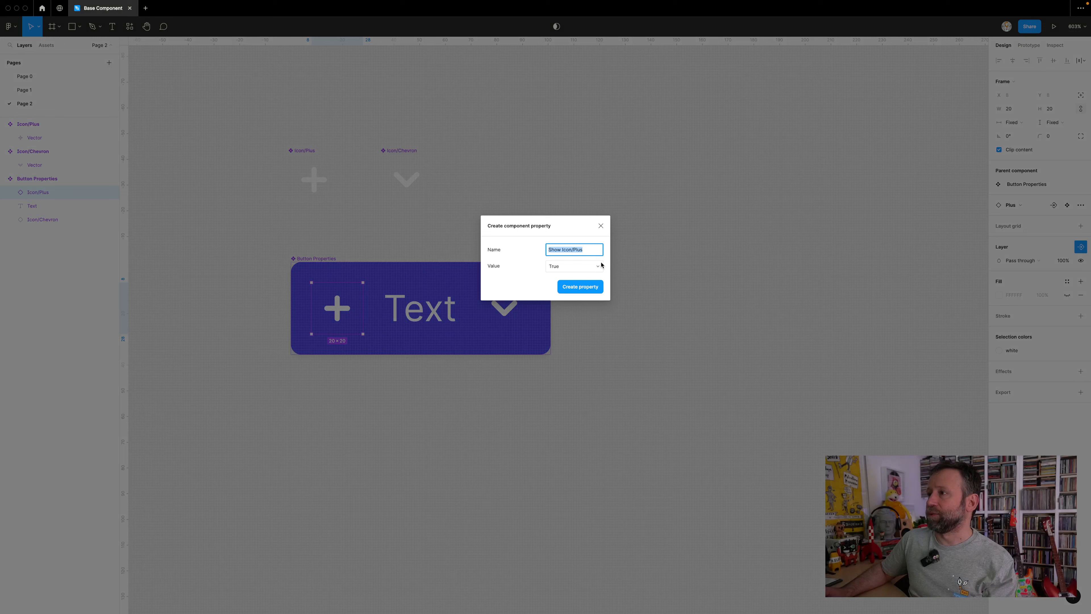
click(586, 252)
key(BackSpace)
key(BackSpace)
key(BackSpace)
key(BackSpace)
key(BackSpace)
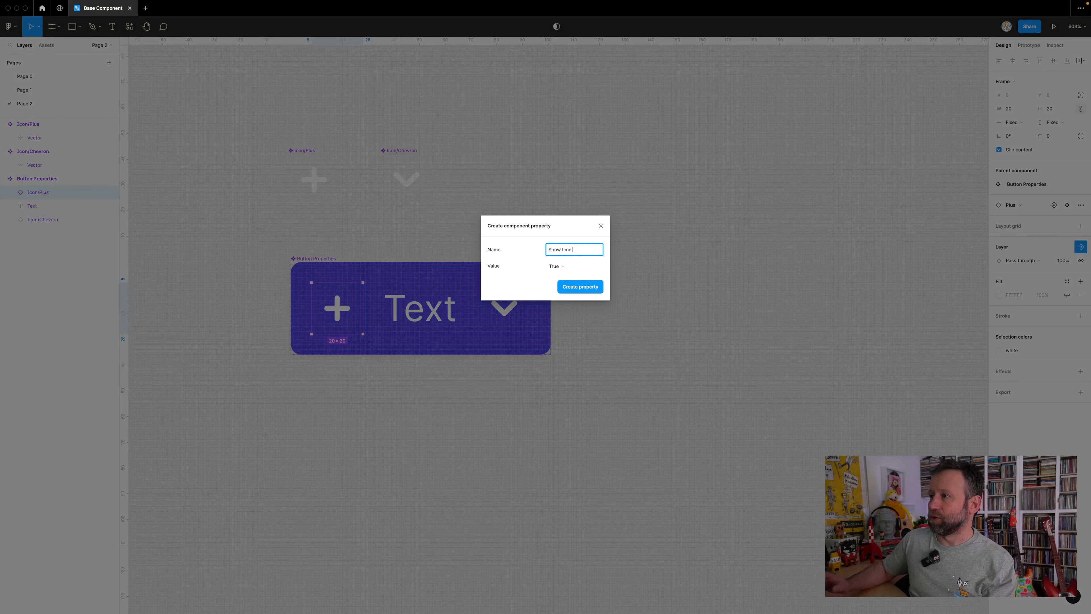
text(left)
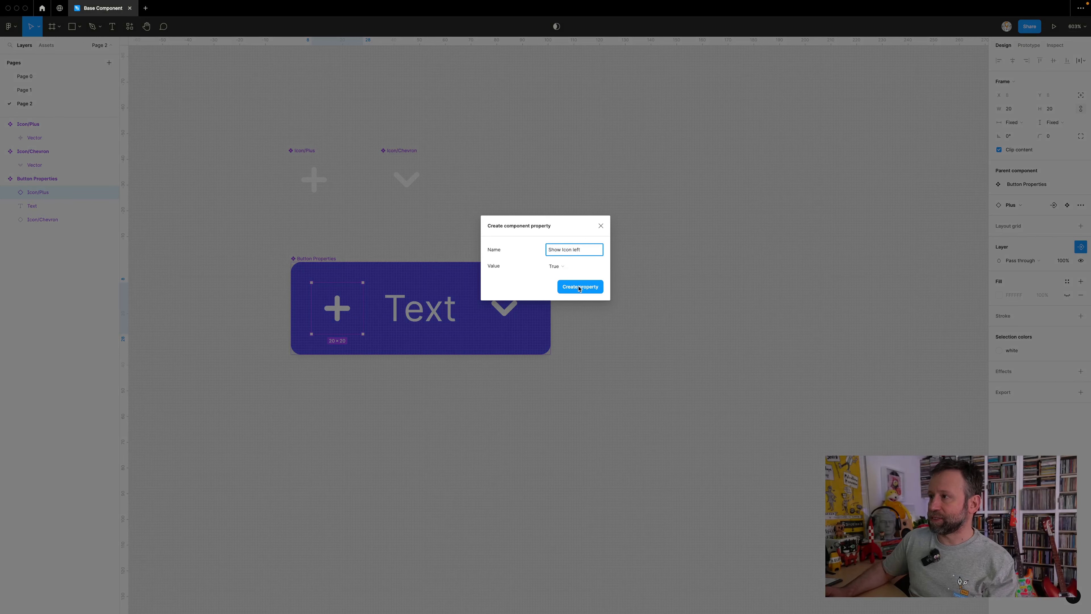
click(579, 287)
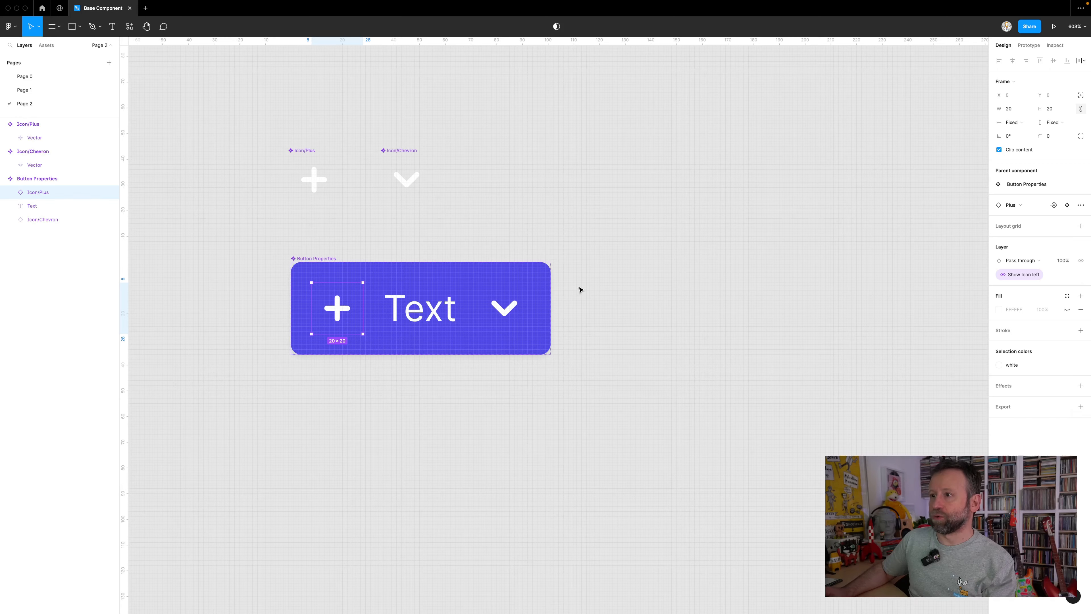
Create a visibility property named Show Icon right, with value True, for the chevron icon in Button Properties.
click(514, 310)
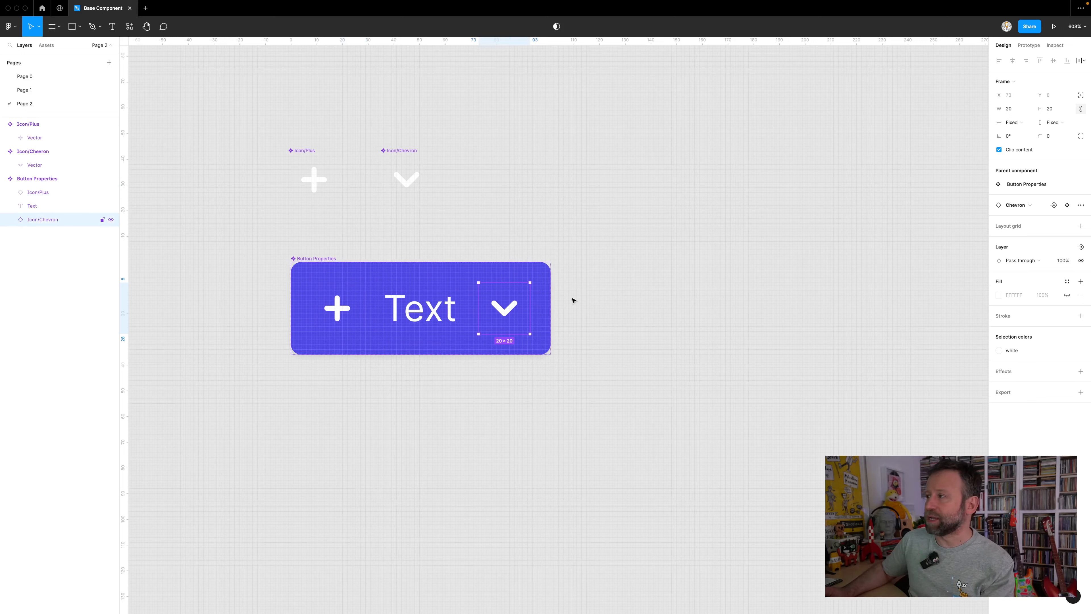
click(1078, 247)
click(1039, 281)
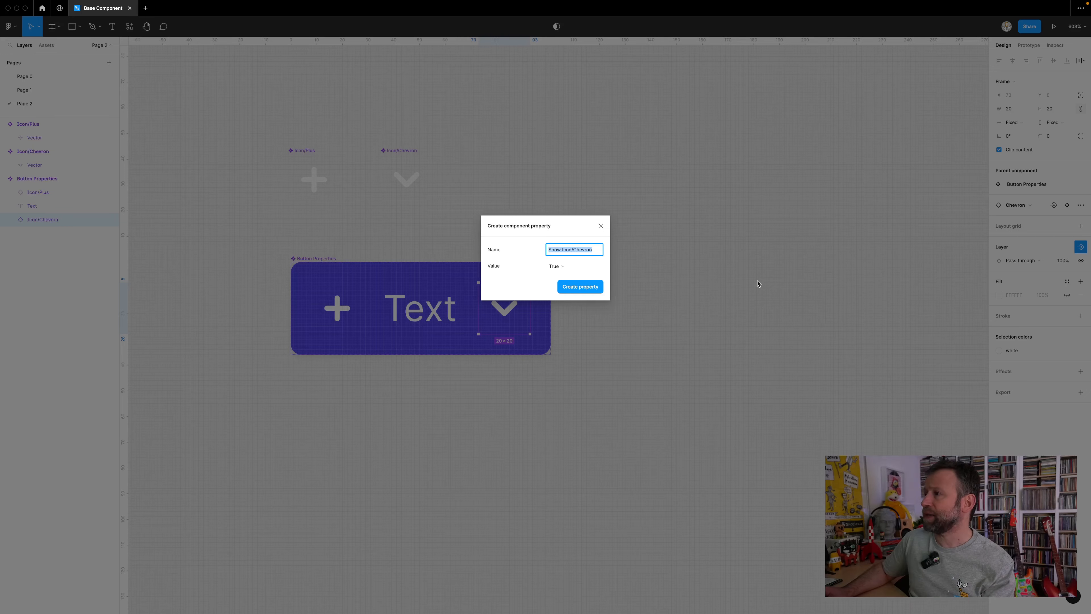
key(Right)
key(BackSpace)
key(BackSpace)
key(BackSpace)
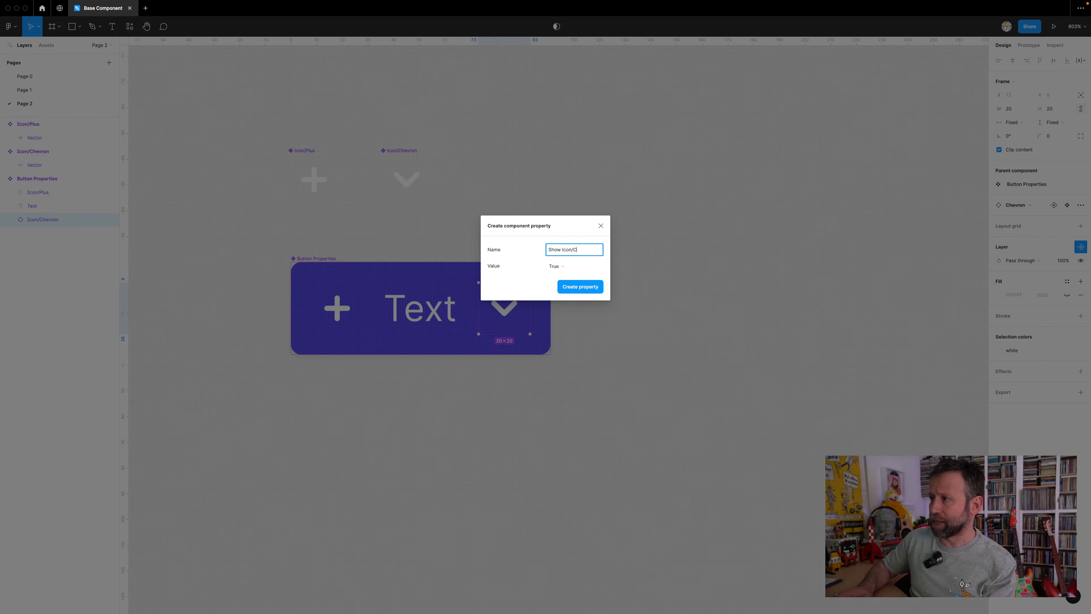
text(right)
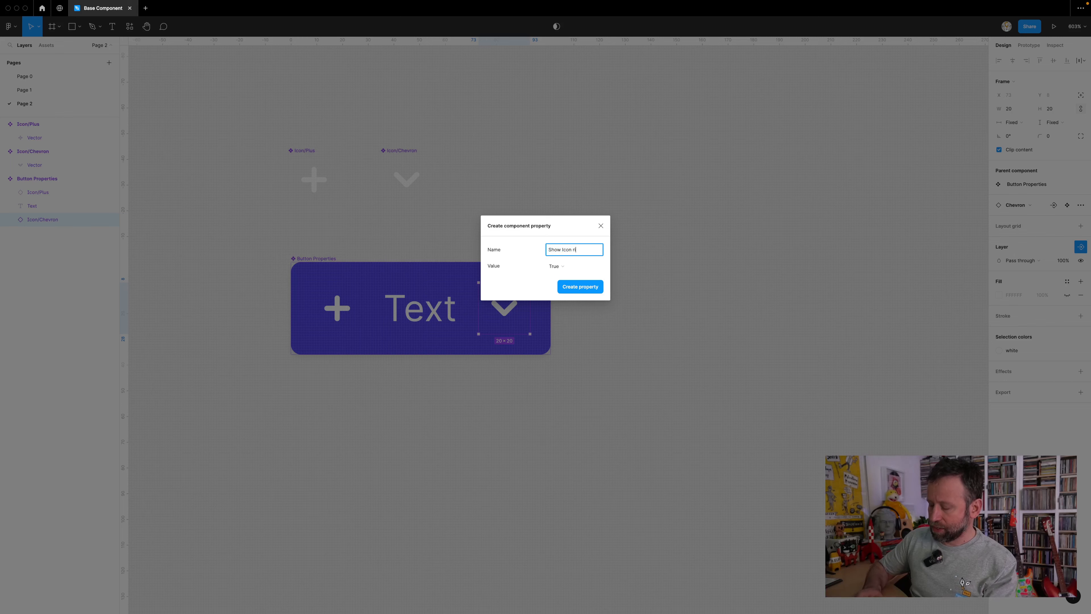
key(Return)
Move the Button Properties component up and place an instance of it underneath, at X -166, Y 0.
drag(318, 258, 319, 240)
alt+drag(365, 282, 405, 407)
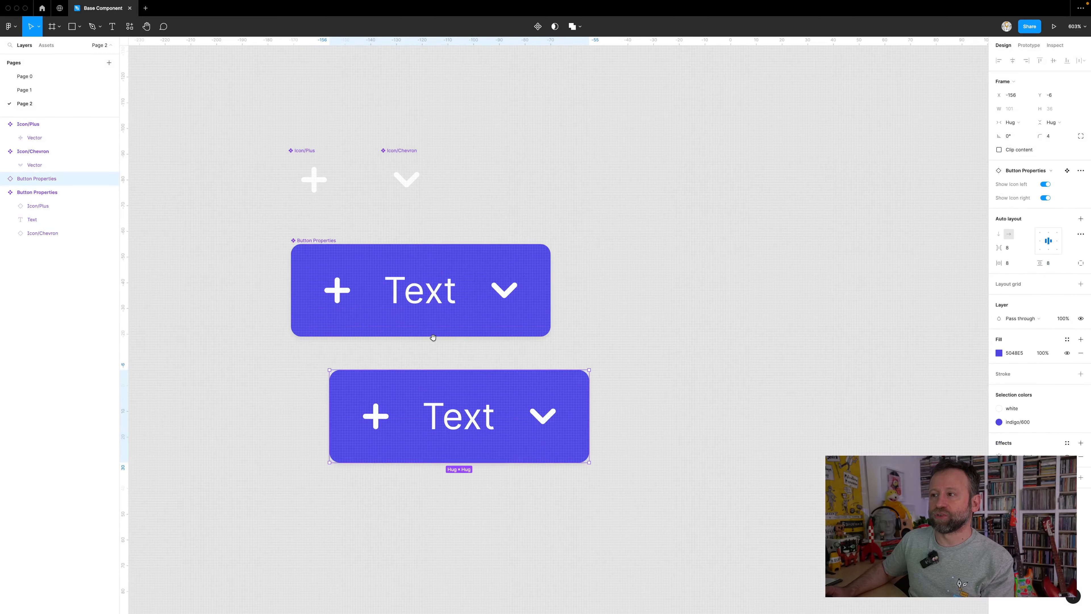
scroll(433, 338, down, 3)
scroll(433, 337, left, 1)
drag(437, 328, 415, 345)
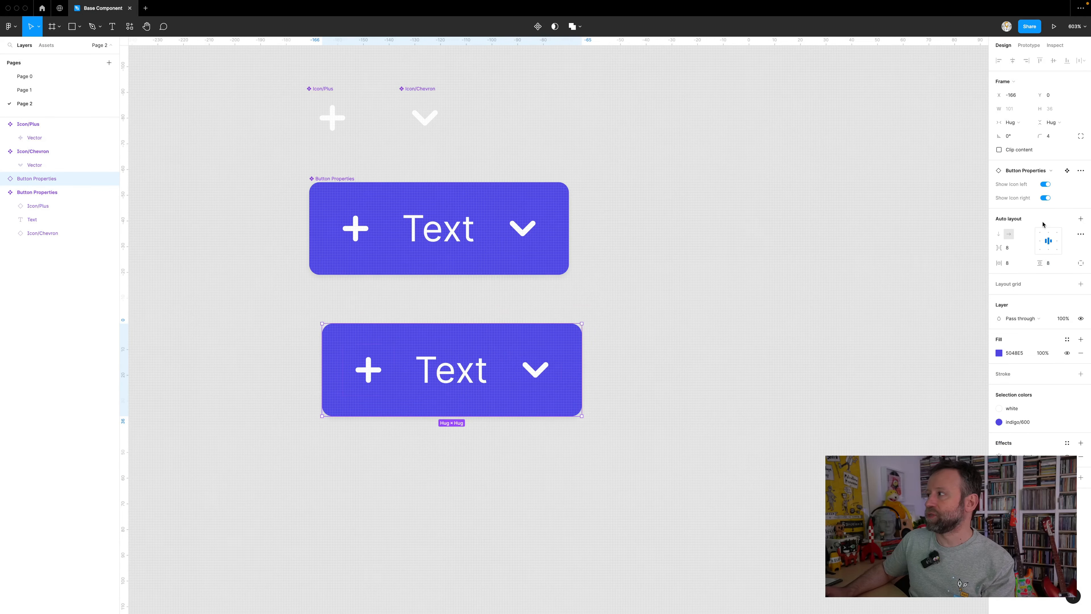
Switch Show icon left and Show icon right off and back on in turn for the lower Button Properties instance.
click(1045, 185)
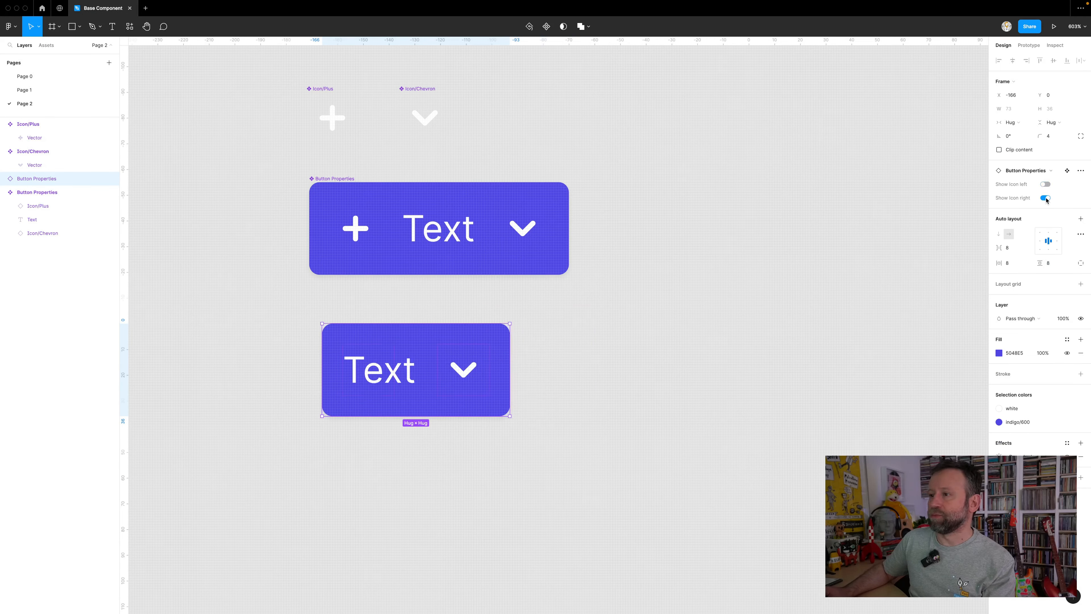
click(1045, 198)
click(1046, 185)
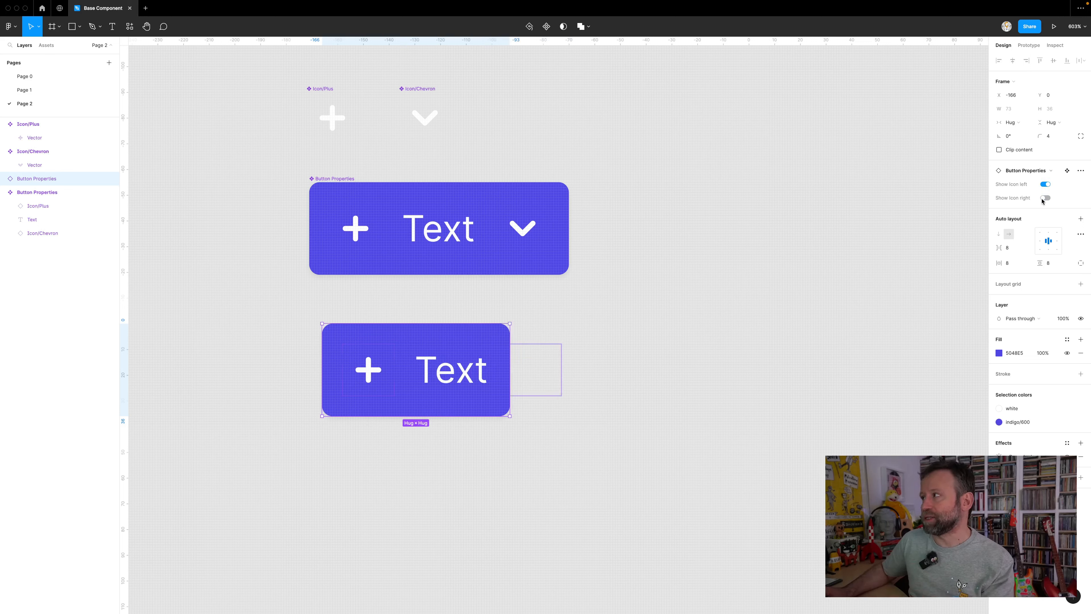
click(1045, 198)
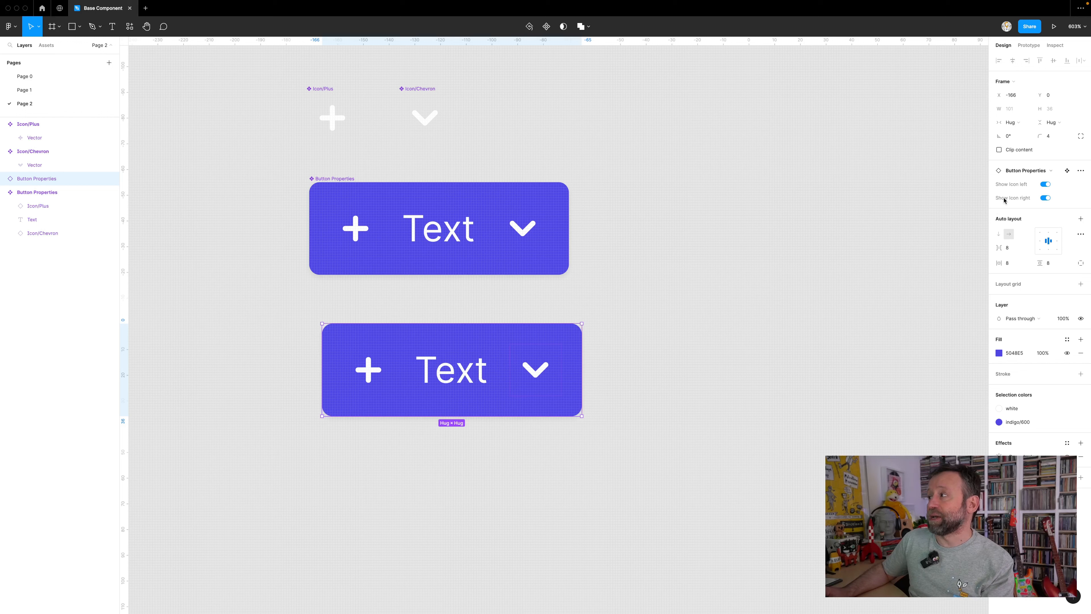
Expand the instance's layers, hide both of its icons and restore them through the icon visibility properties.
click(4, 179)
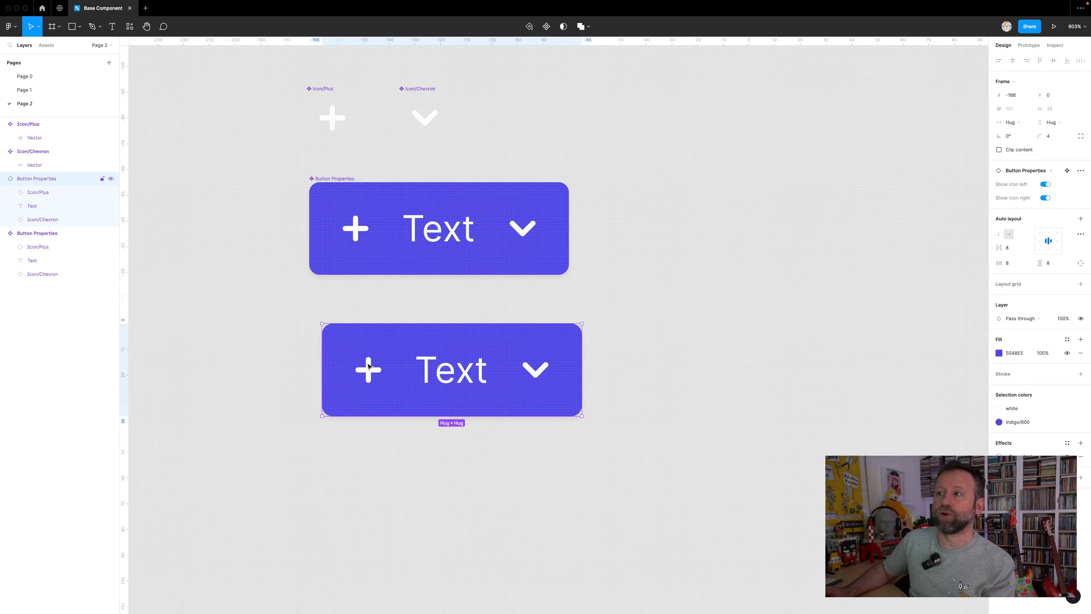
click(111, 192)
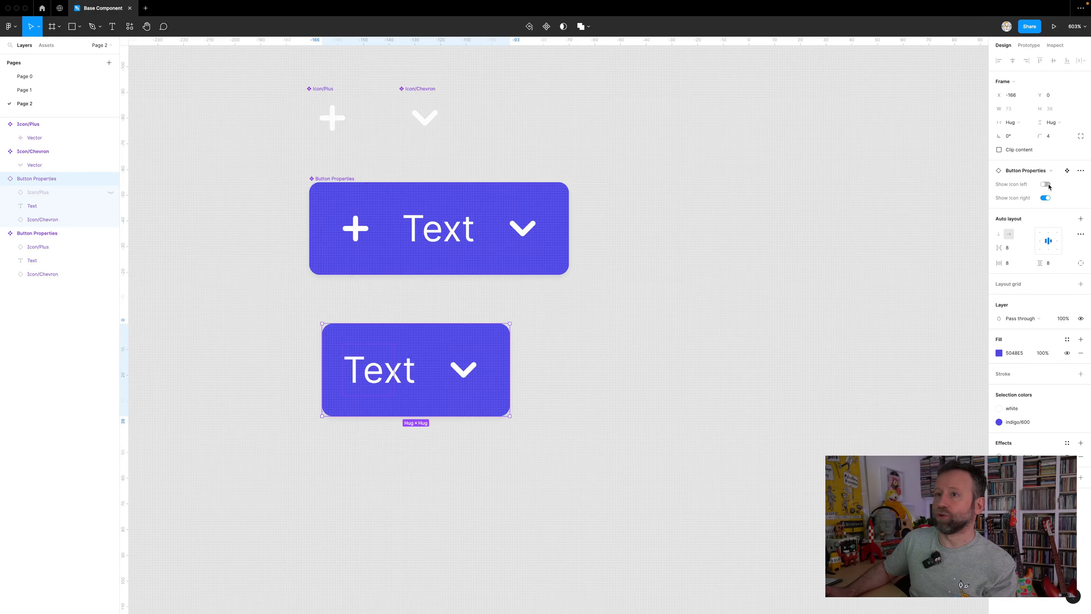
click(1046, 184)
click(1046, 184)
click(1046, 198)
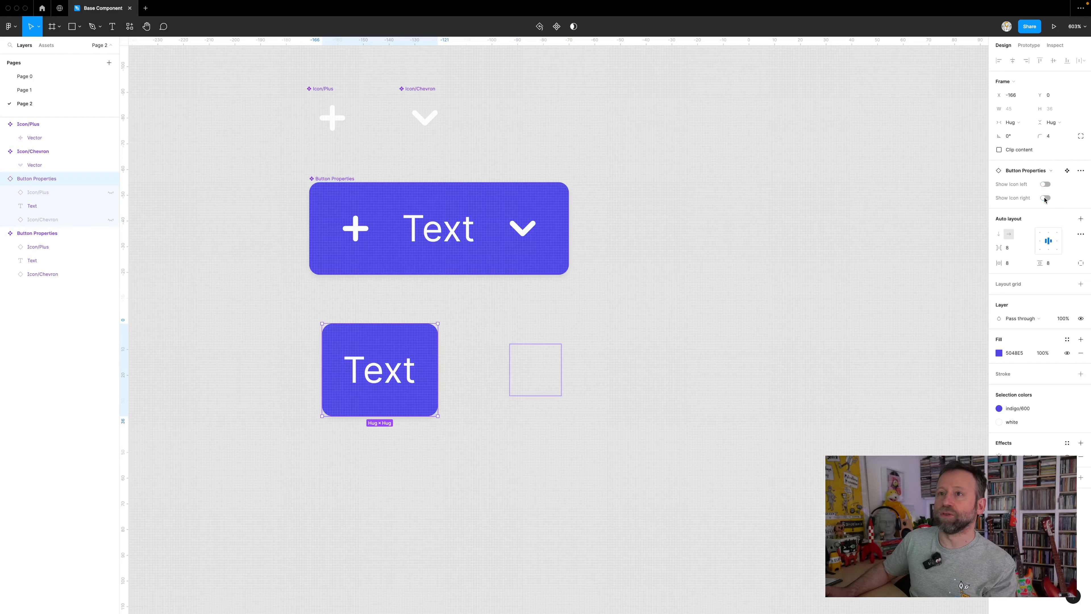
click(1045, 198)
click(1045, 184)
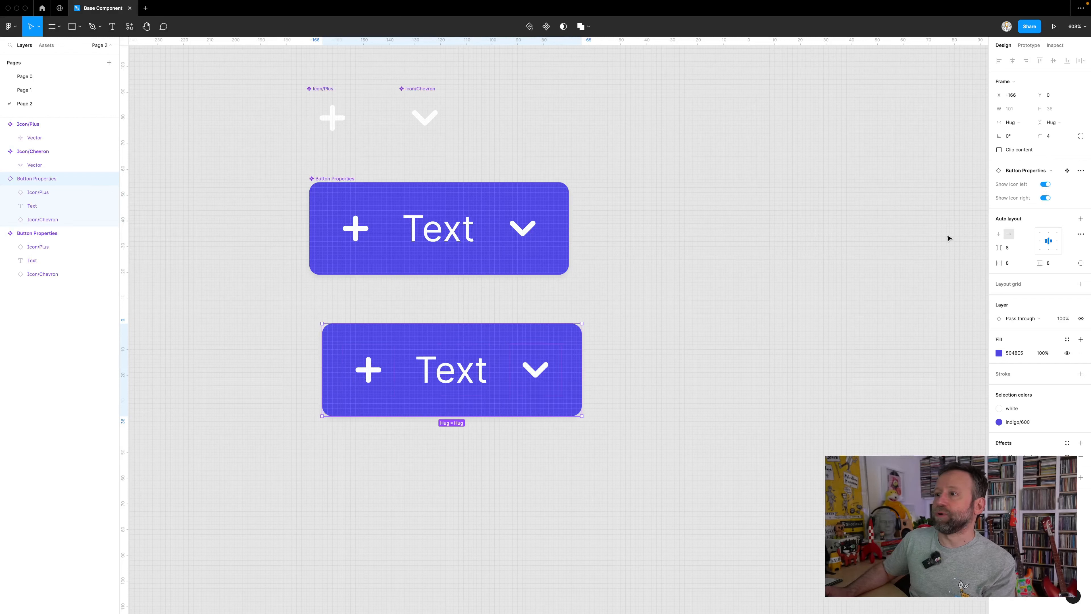
click(598, 292)
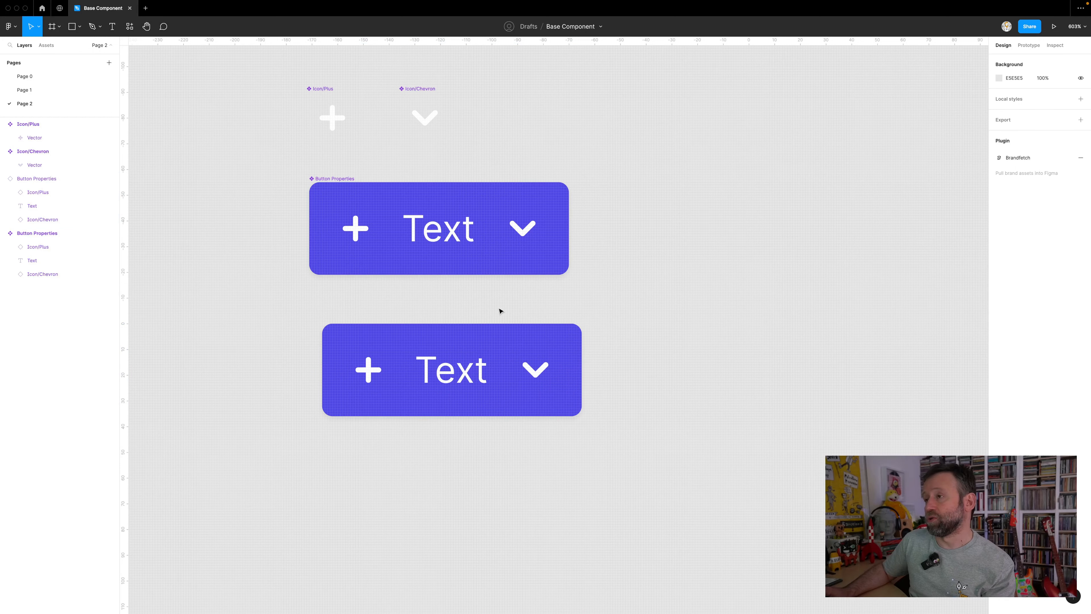
Move the Button Properties instance to X -171, Y -4, aligned directly beneath the main component.
scroll(494, 310, down, 2)
scroll(472, 299, right, 2)
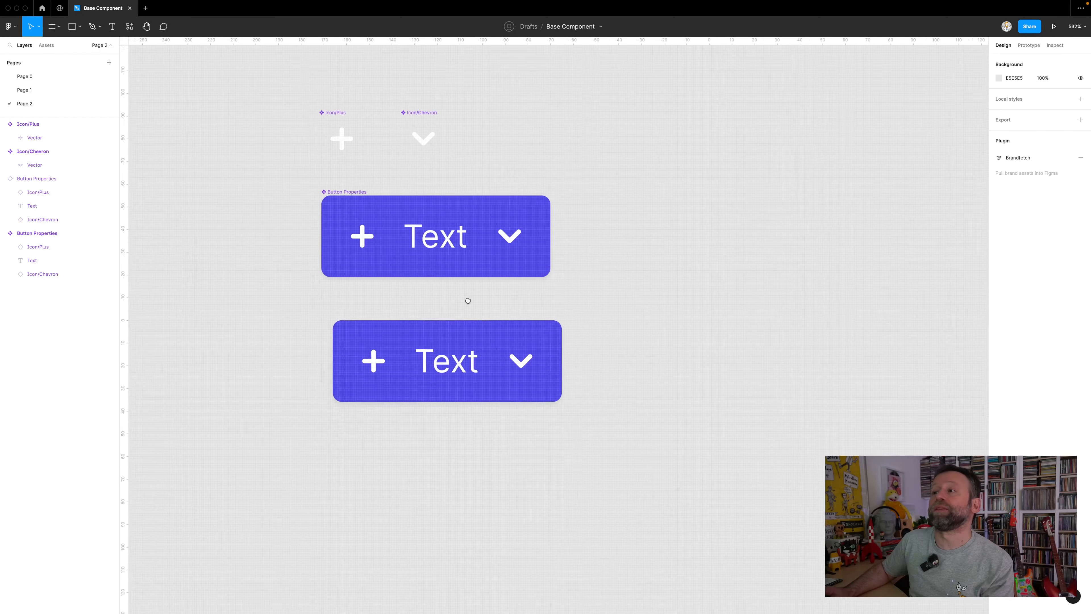
click(344, 343)
drag(344, 343, 350, 325)
scroll(373, 309, up, 2)
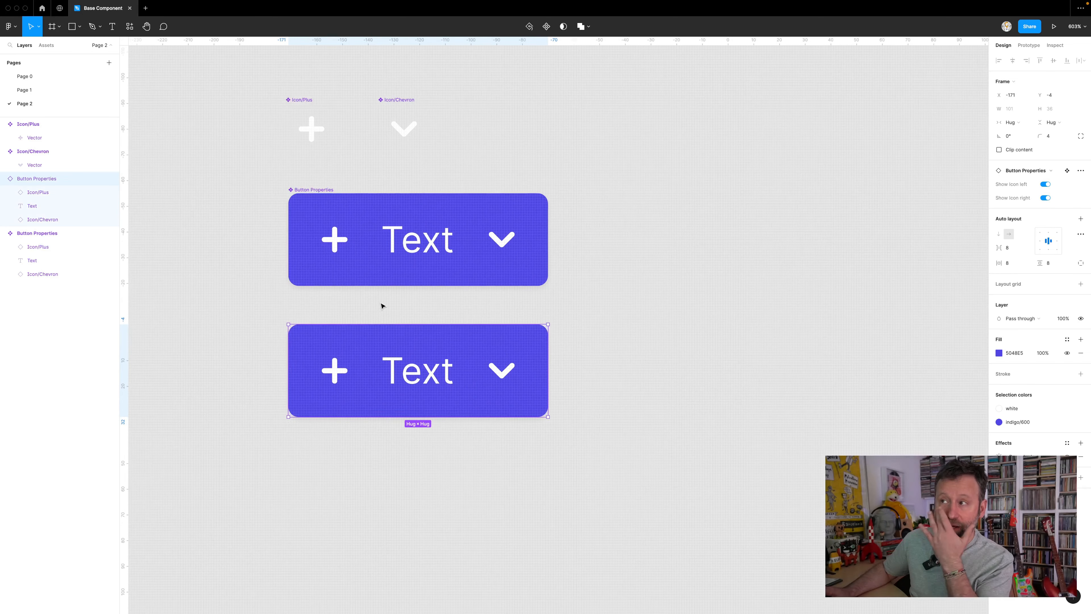
Delete the instance beneath the Button Properties component and move the component to X -172, Y -53.
click(345, 236)
click(344, 236)
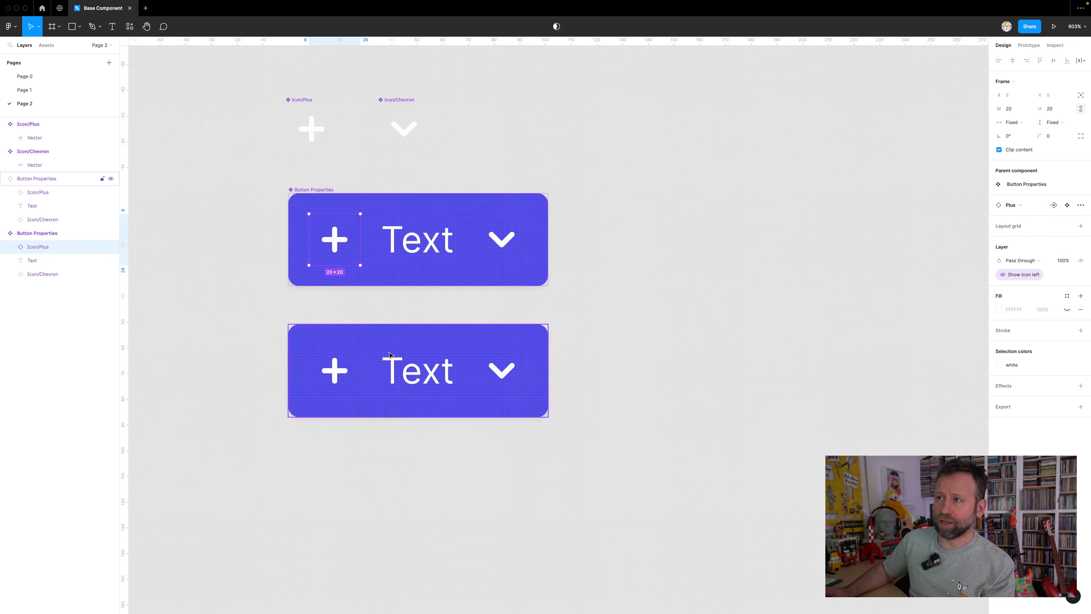
scroll(403, 310, down, 3)
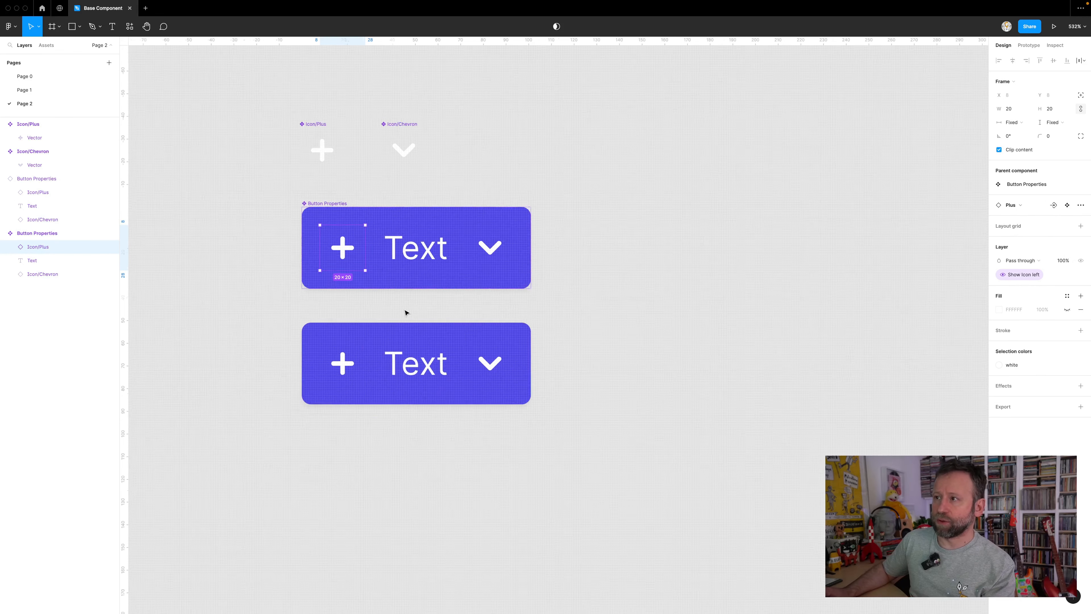
click(368, 331)
key(Delete)
drag(335, 210, 335, 215)
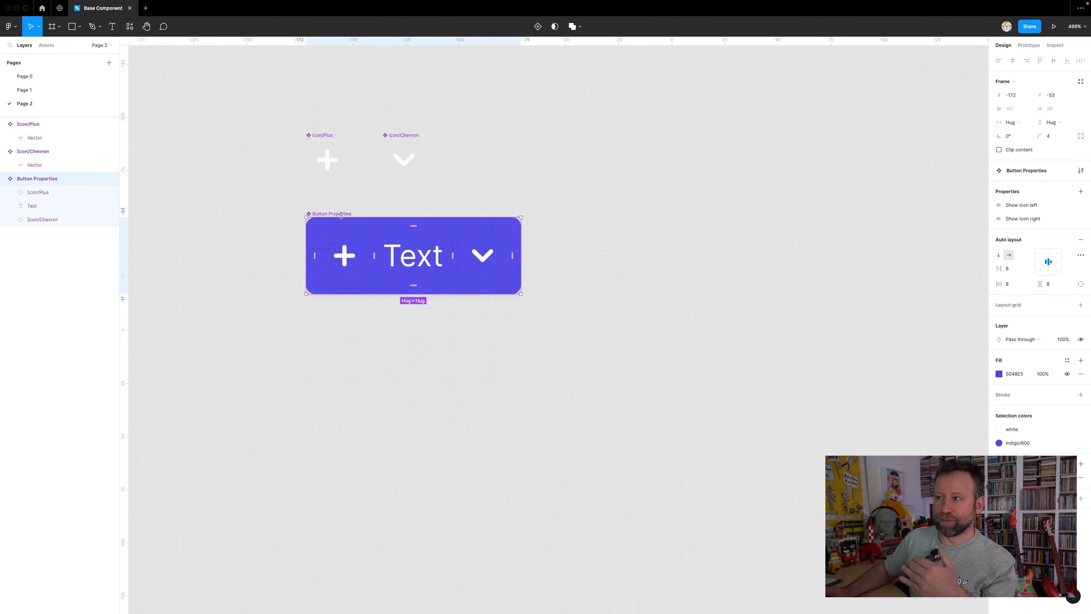
Add a variant to Button Properties and enlarge the component set frame to 164 × 177.
click(537, 27)
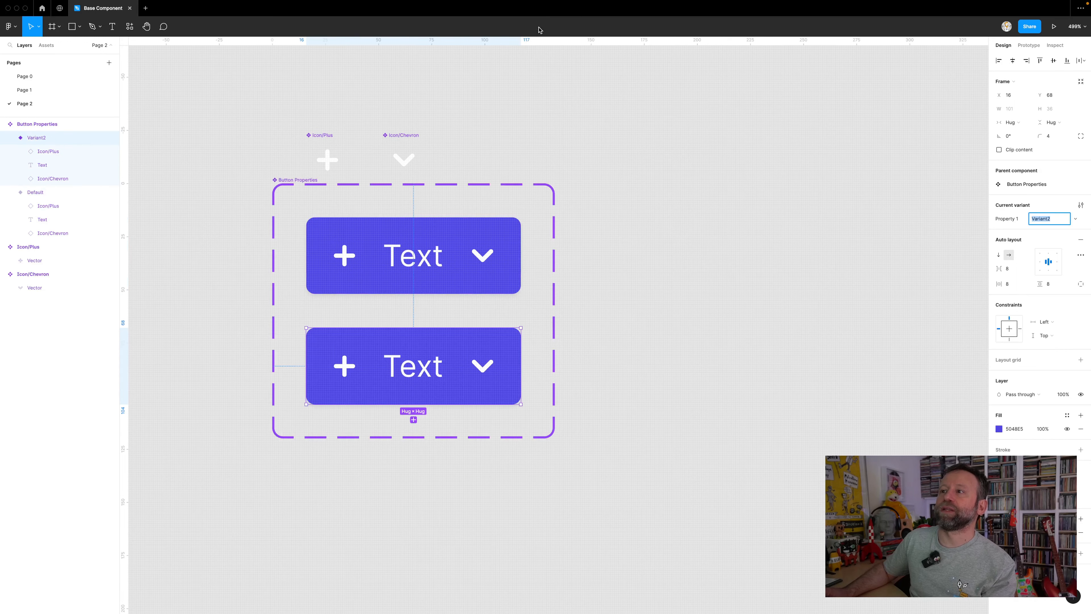
click(290, 181)
drag(523, 439, 524, 561)
scroll(475, 507, down, 2)
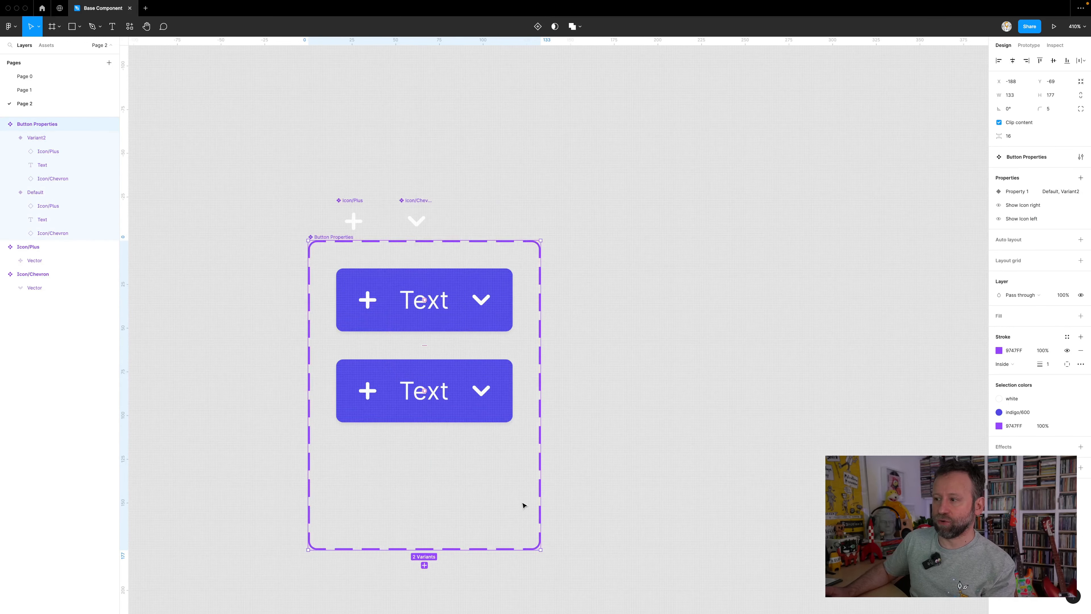
drag(539, 498, 594, 498)
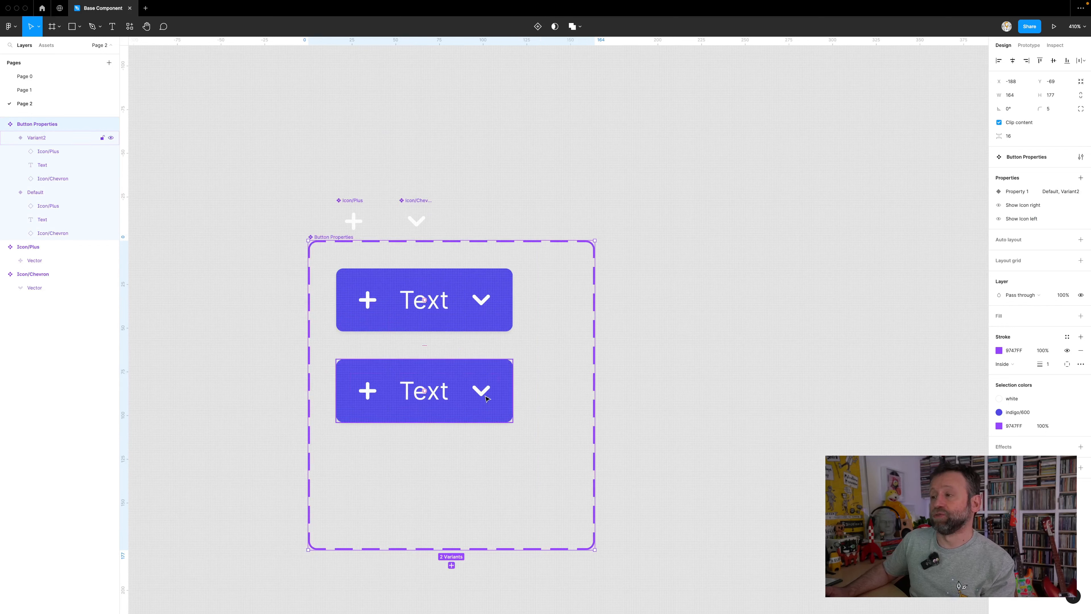
Scale the second button variant down proportionally and add a third, even smaller variant beneath it.
click(484, 369)
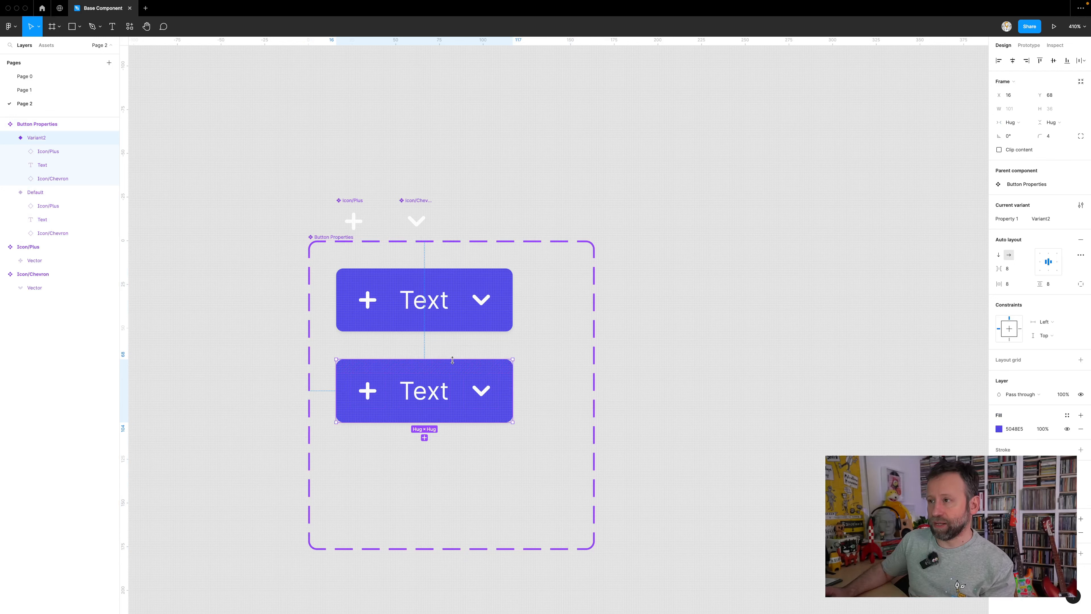
click(514, 427)
click(510, 418)
key(k)
drag(512, 424, 434, 468)
key(k)
click(489, 460)
click(448, 318)
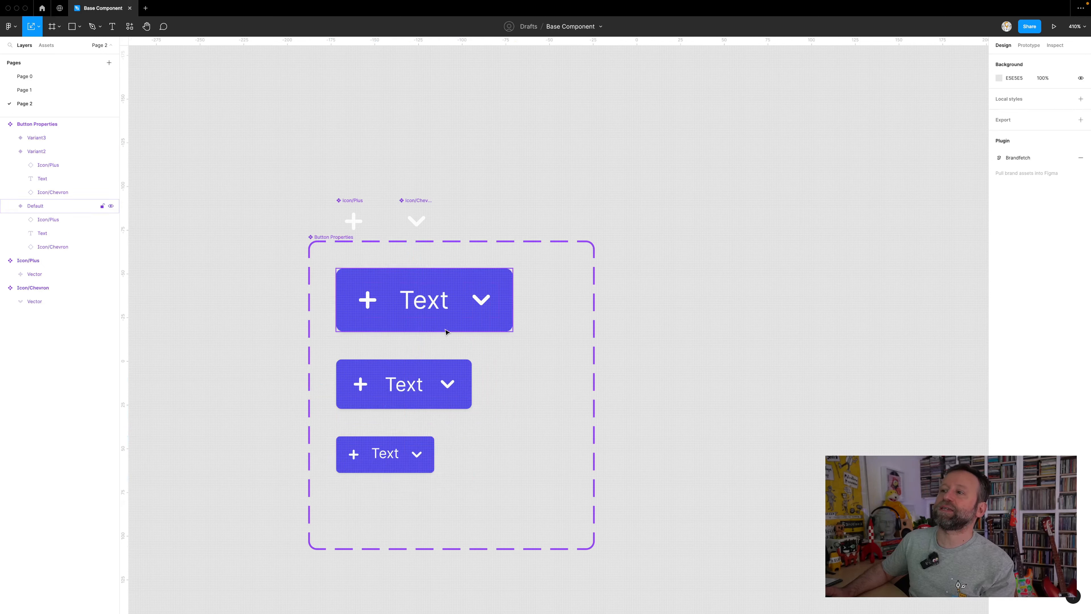
click(446, 387)
click(425, 455)
click(558, 444)
Move the Button Properties component set to X -181, Y -63, beneath the two icon components.
drag(326, 238, 330, 245)
click(348, 263)
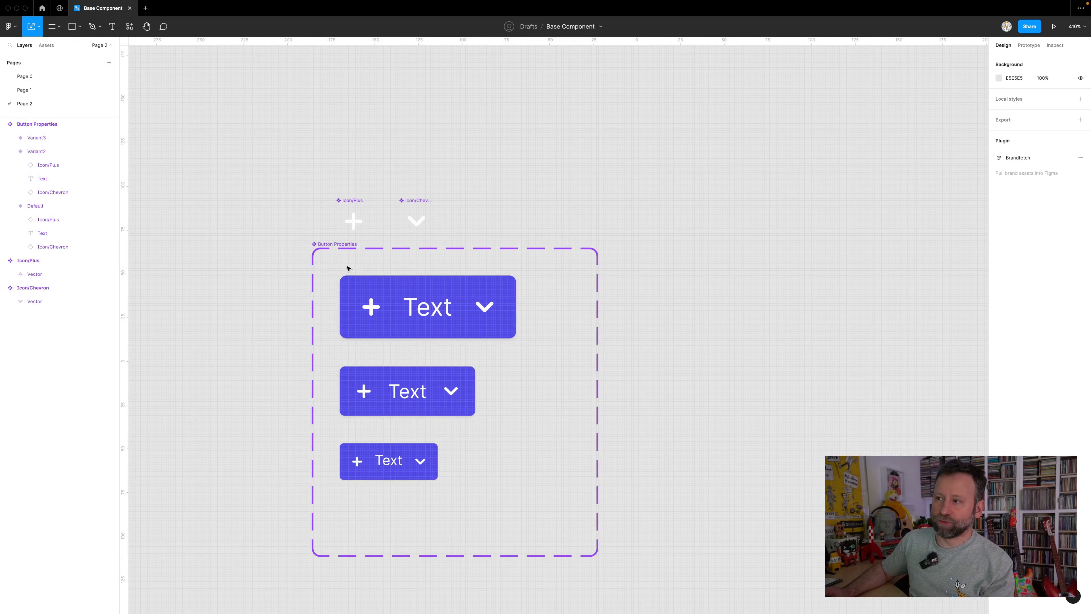
drag(330, 243, 334, 246)
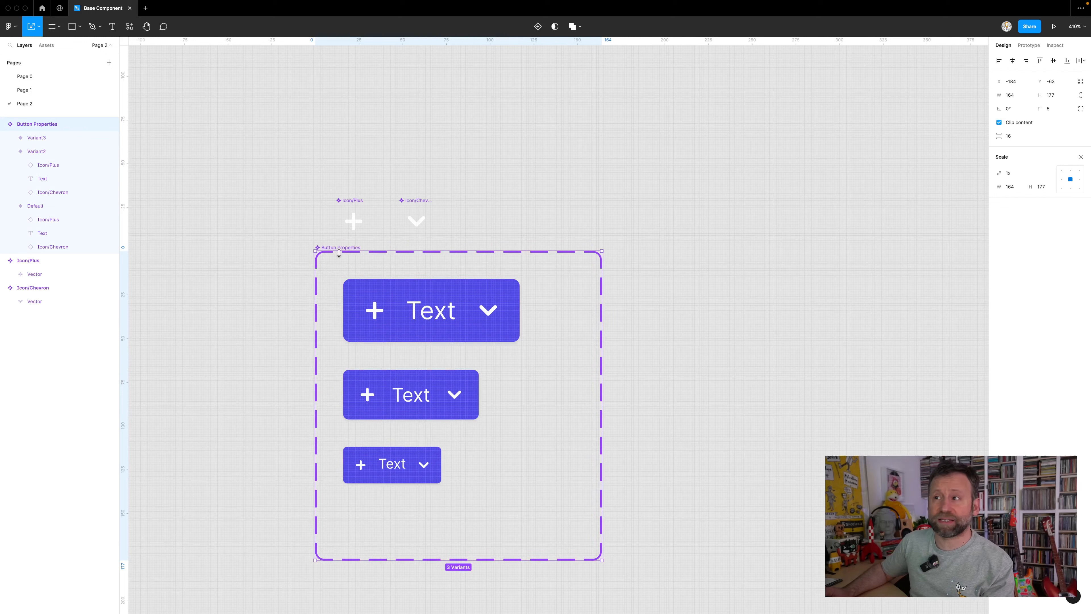
drag(343, 250, 349, 249)
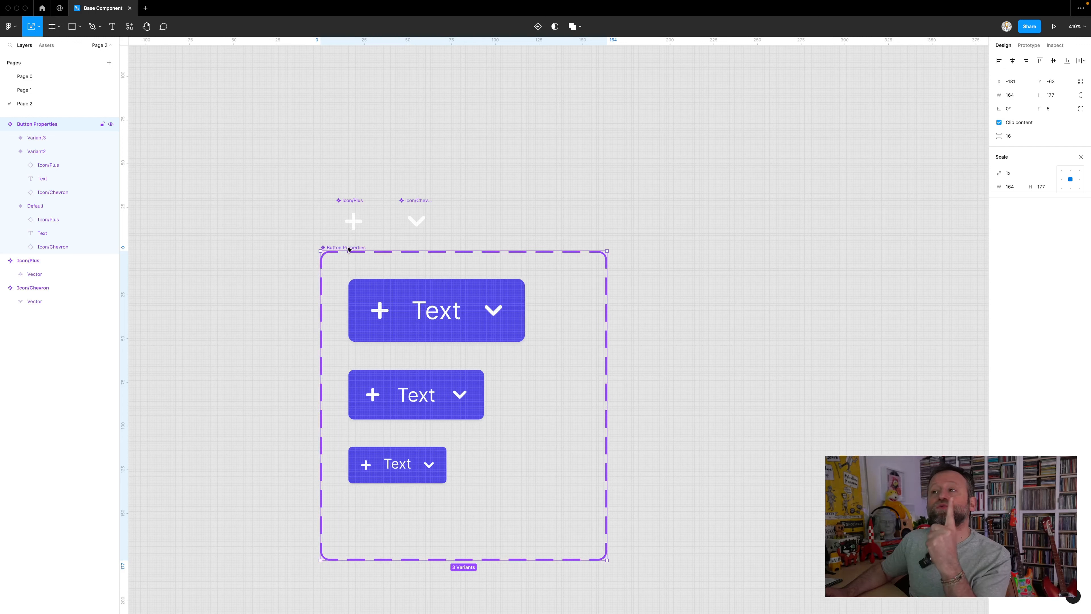
double_click(434, 315)
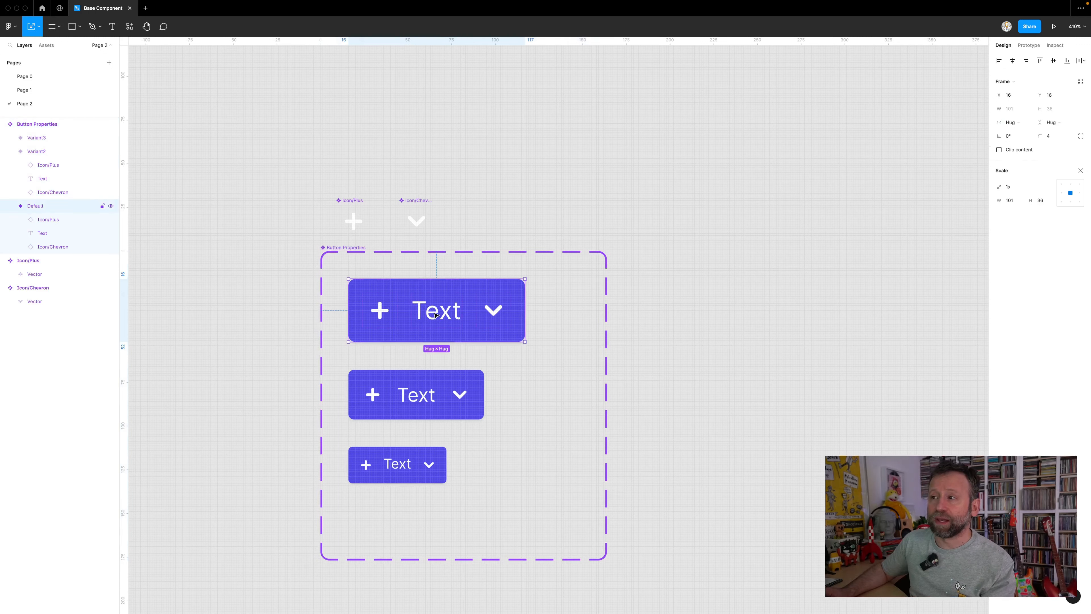
click(771, 353)
click(356, 248)
alt+drag(434, 286, 737, 256)
key(Delete)
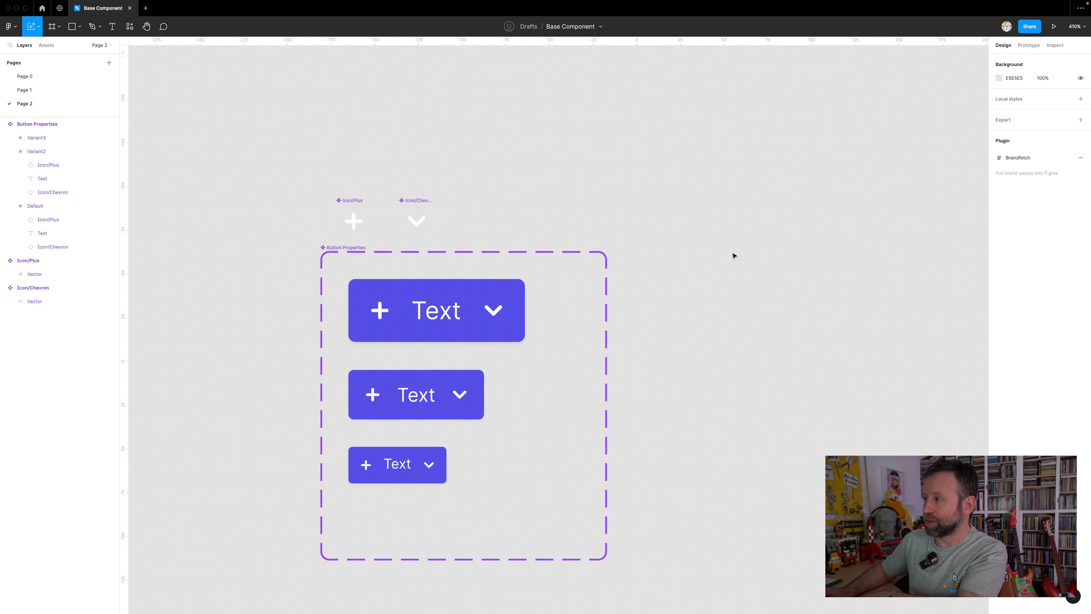
Place an instance of the Default variant beside the component set at X 51, Y -45, and test its Show icon right toggle.
click(444, 297)
alt+drag(473, 301, 843, 298)
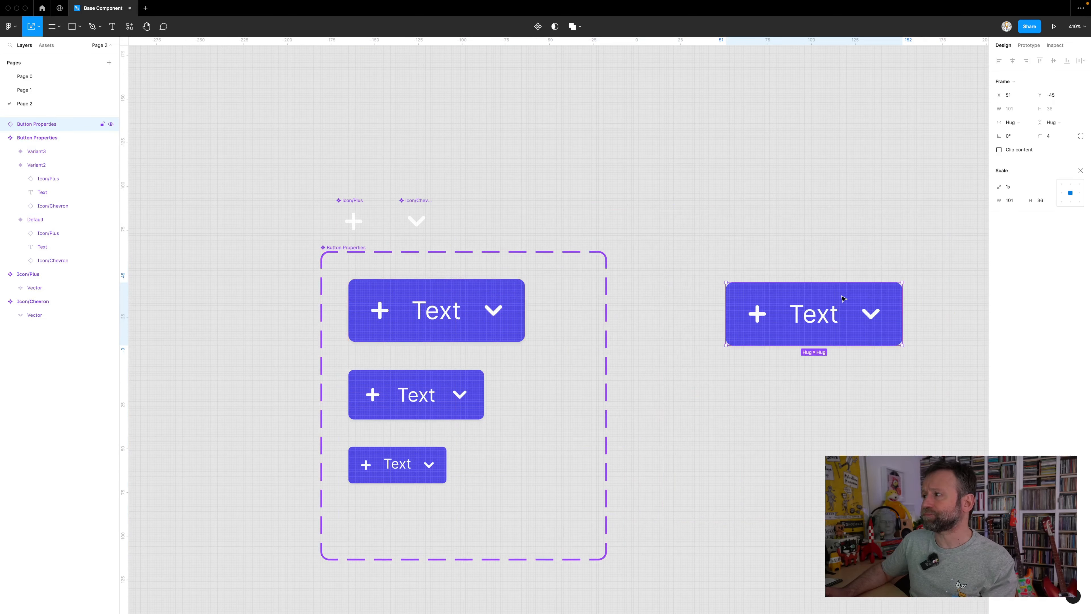
click(1080, 171)
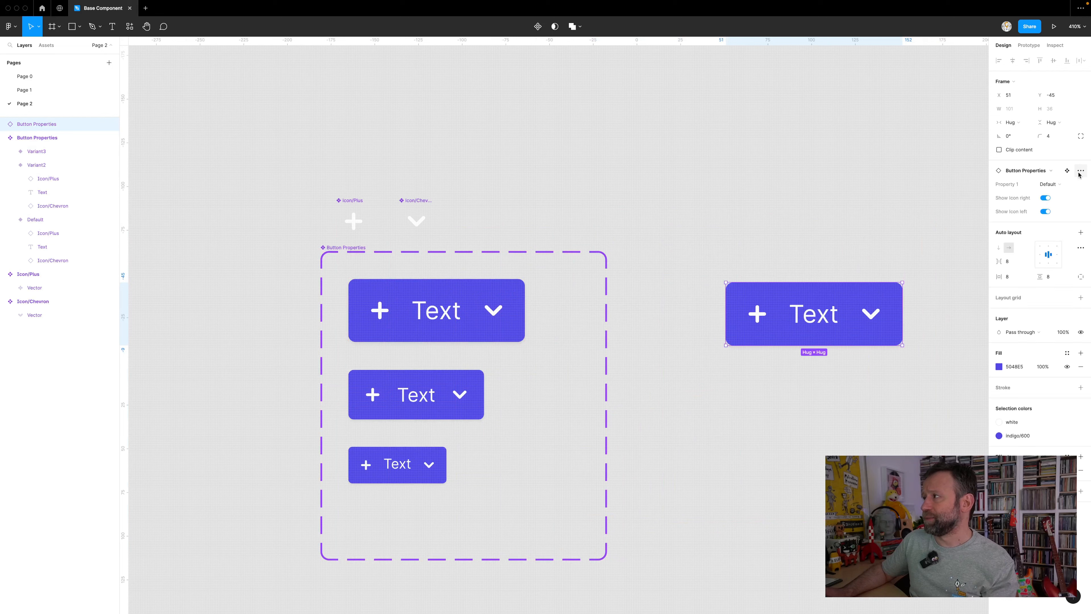
click(1046, 199)
click(1045, 199)
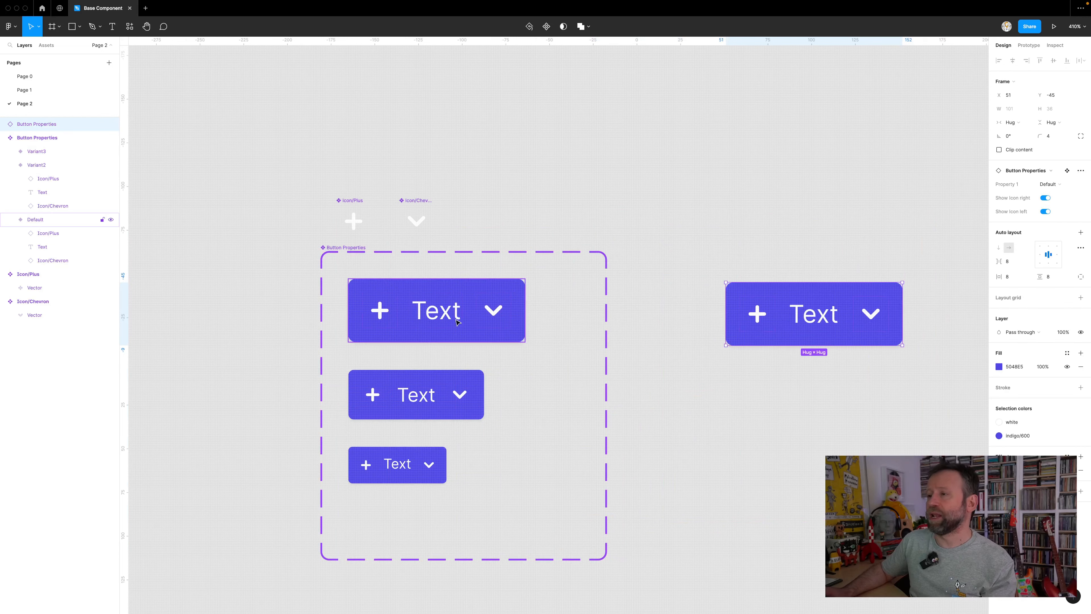
Select the matching text layers in all three Button Properties variants, starting from the Default variant's label.
scroll(433, 295, up, 3)
super+drag(433, 295, 425, 203)
drag(450, 279, 446, 211)
double_click(434, 253)
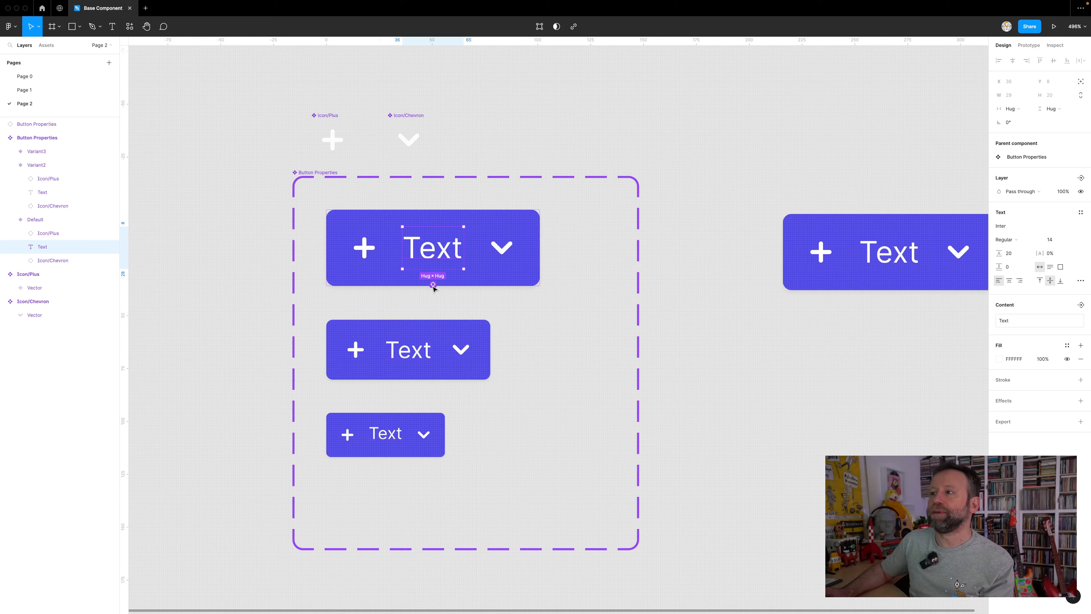
key(super+alt+a)
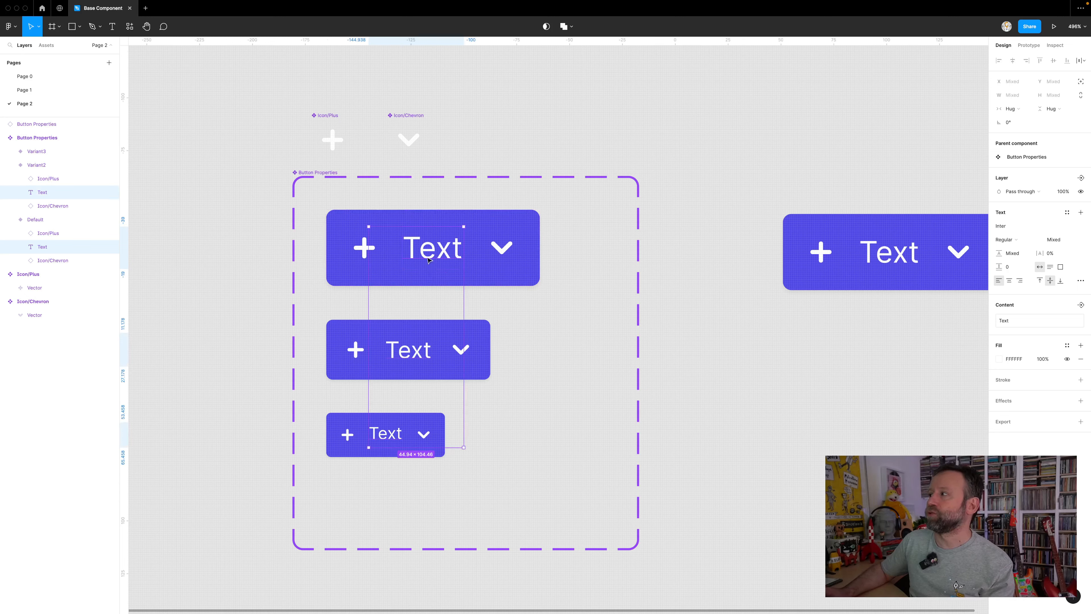
Set the content of the selected text layers in all three variants to "Texto".
click(1021, 325)
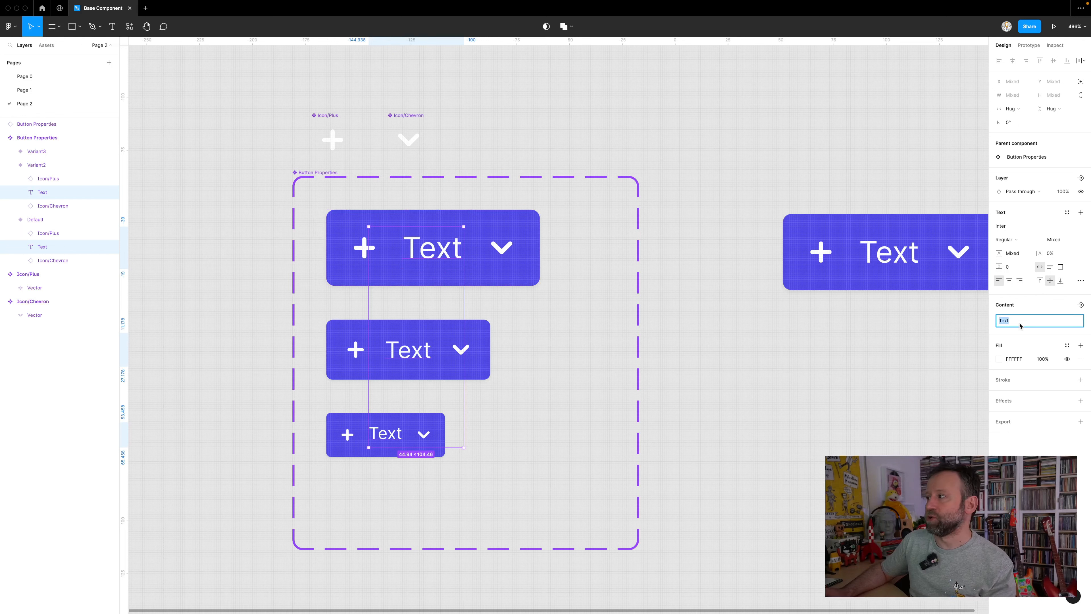
key(Escape)
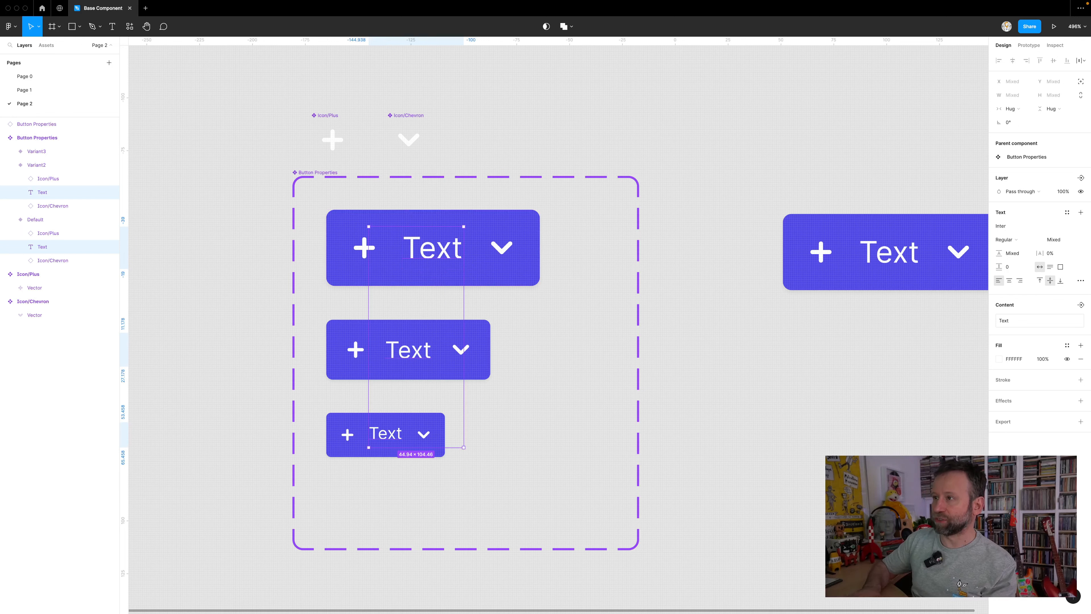
click(1020, 322)
text(Texto)
key(Return)
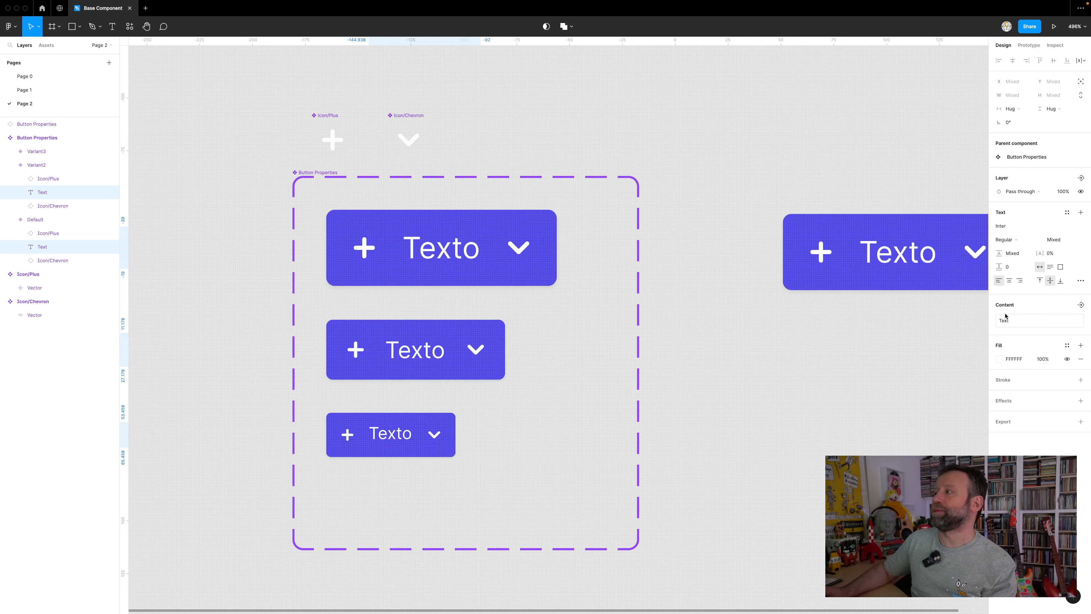
Set the three variant labels to "texto mas largo" and undo that change.
click(1017, 320)
text(t)
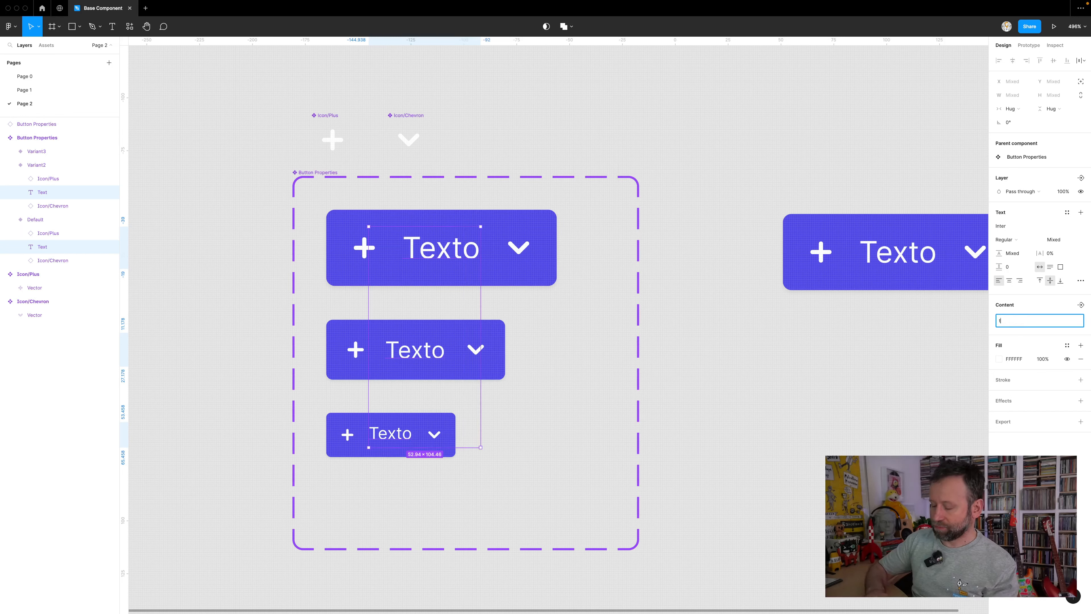
text(exto mas largo)
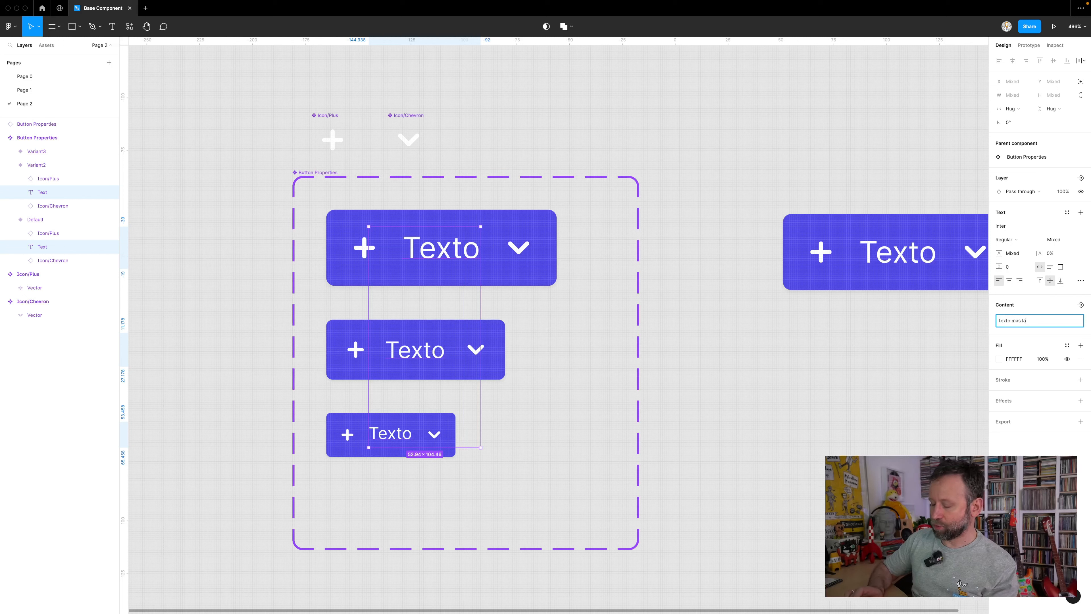
key(Return)
key(super+z)
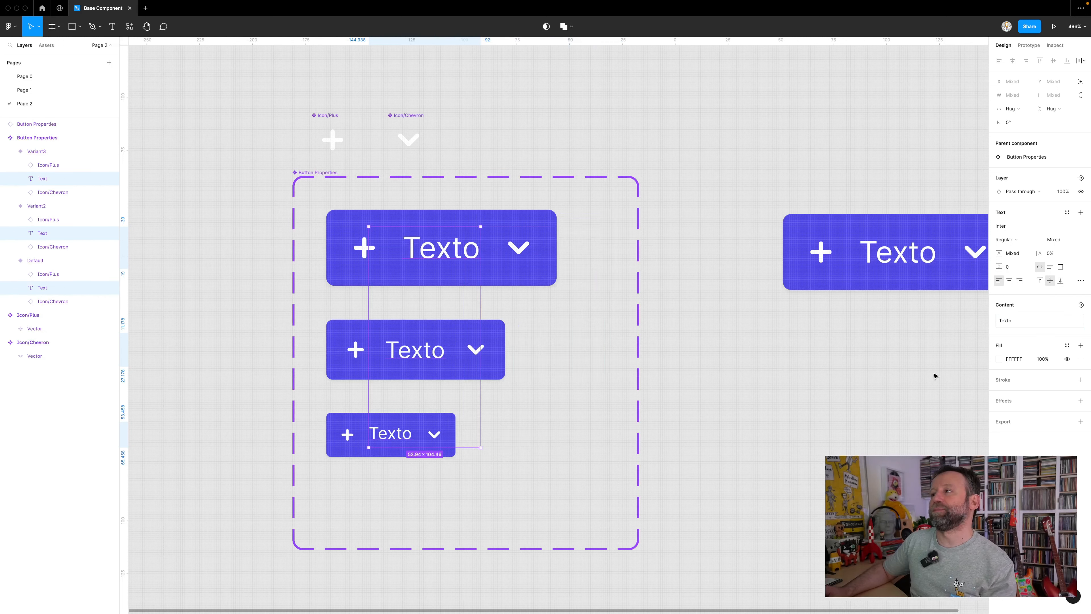
Select the matching Icon/Plus layers in all three variants, followed by the matching Icon/Chevron layers, starting from the Default variant.
click(364, 248)
key(super+alt+a)
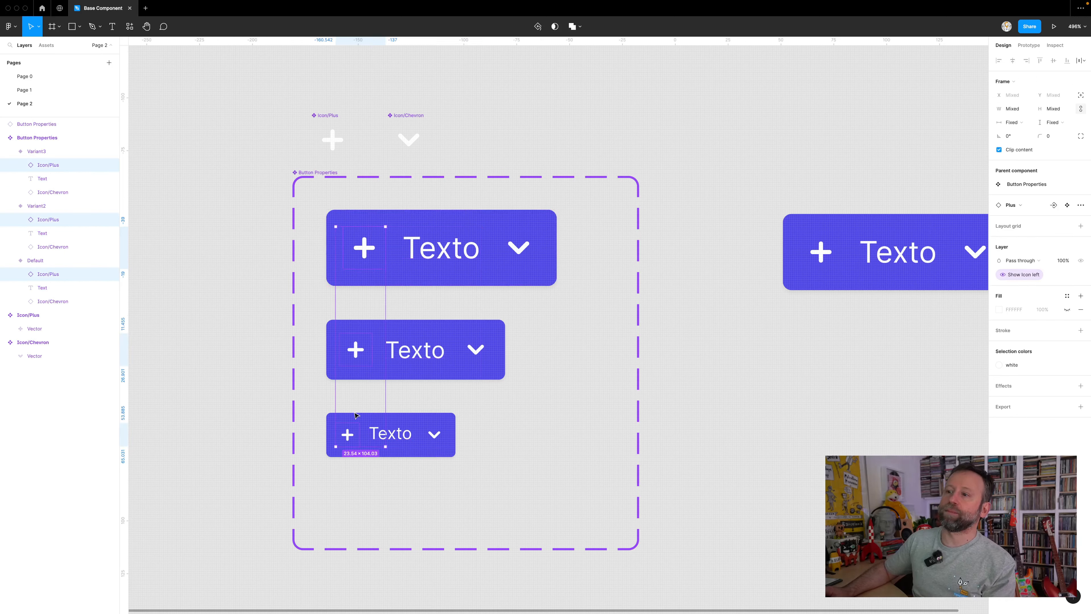
click(518, 246)
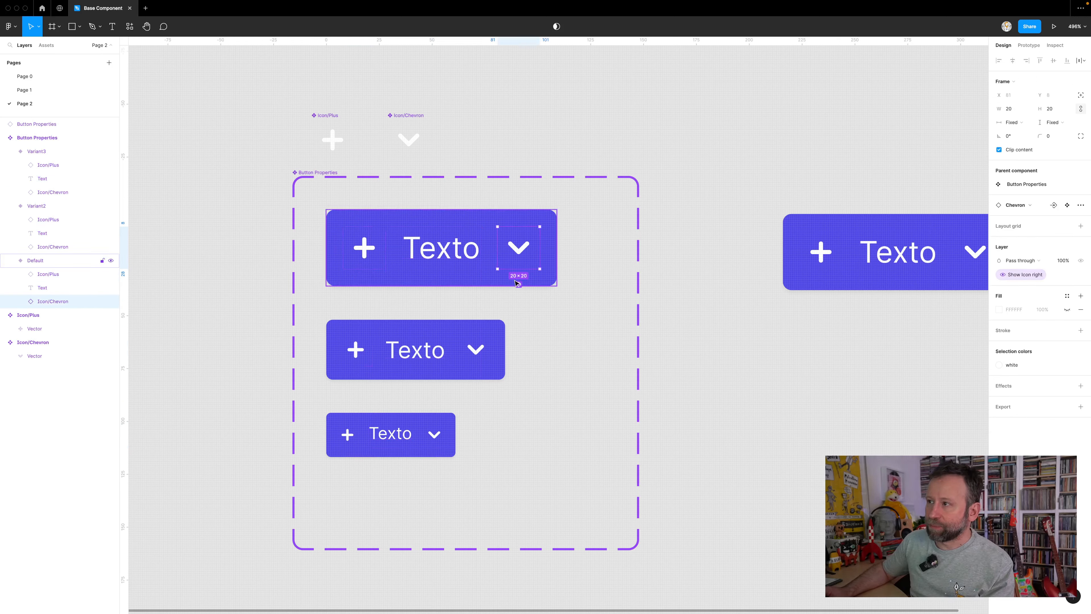
key(super+alt+a)
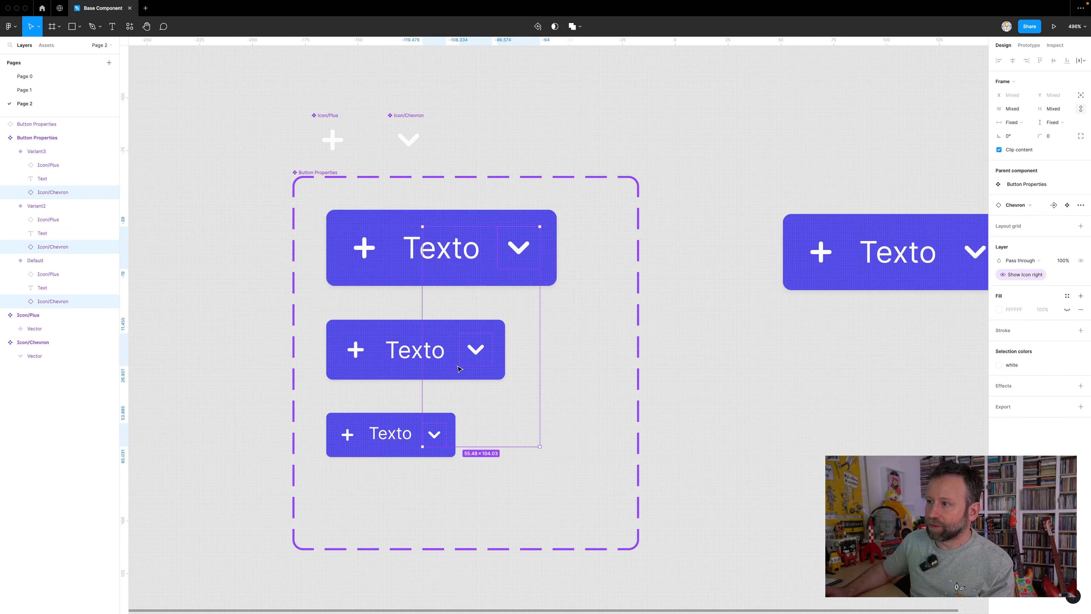
Set the corner radius of all three Button Properties variants to 0.
click(643, 315)
scroll(604, 320, down, 3)
drag(326, 221, 587, 472)
click(1050, 136)
text(0)
key(Return)
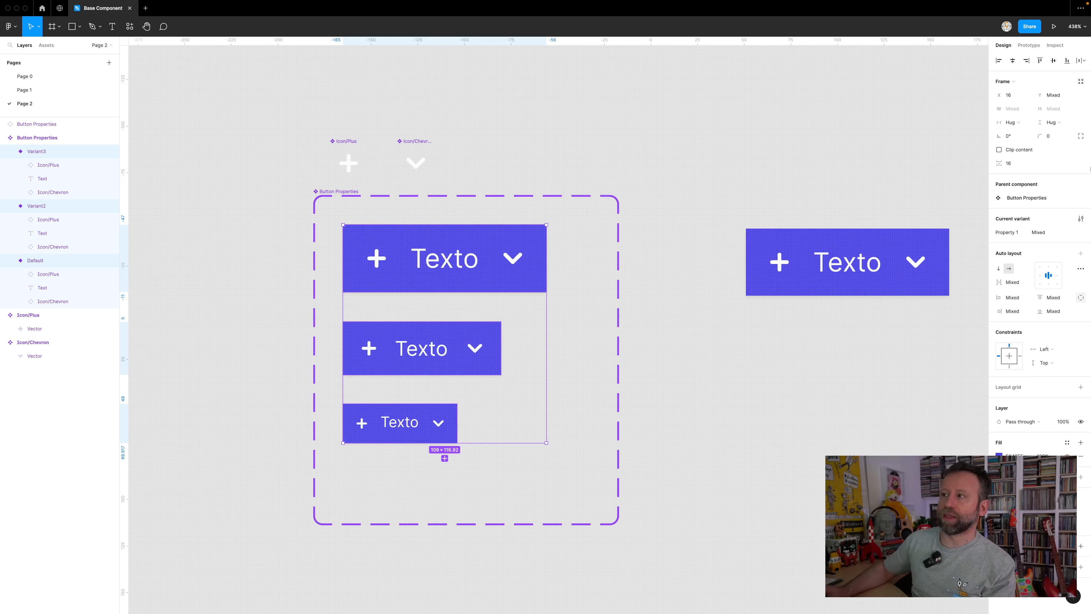
click(519, 138)
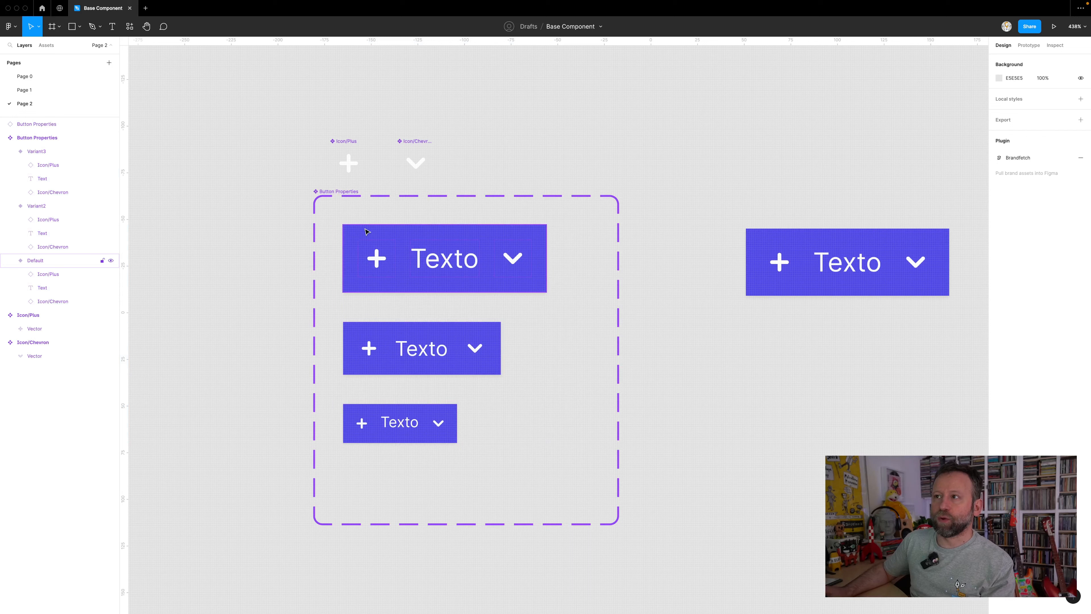
Move the Icon/Plus and Icon/Chevron components together to Y -94, and select the plus icon in the Default variant.
drag(303, 118, 407, 158)
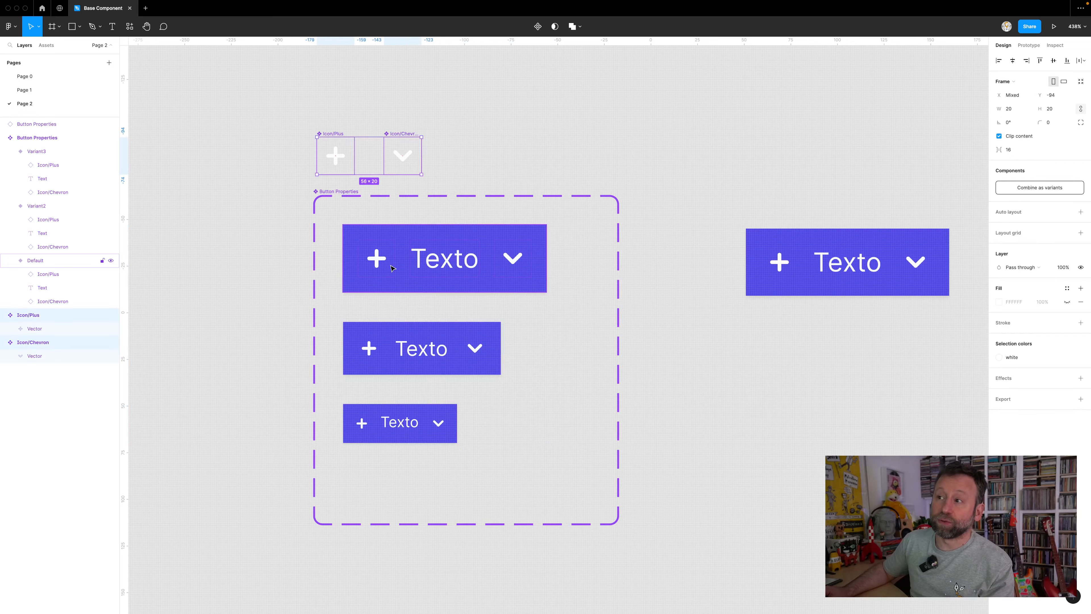
click(377, 258)
click(377, 258)
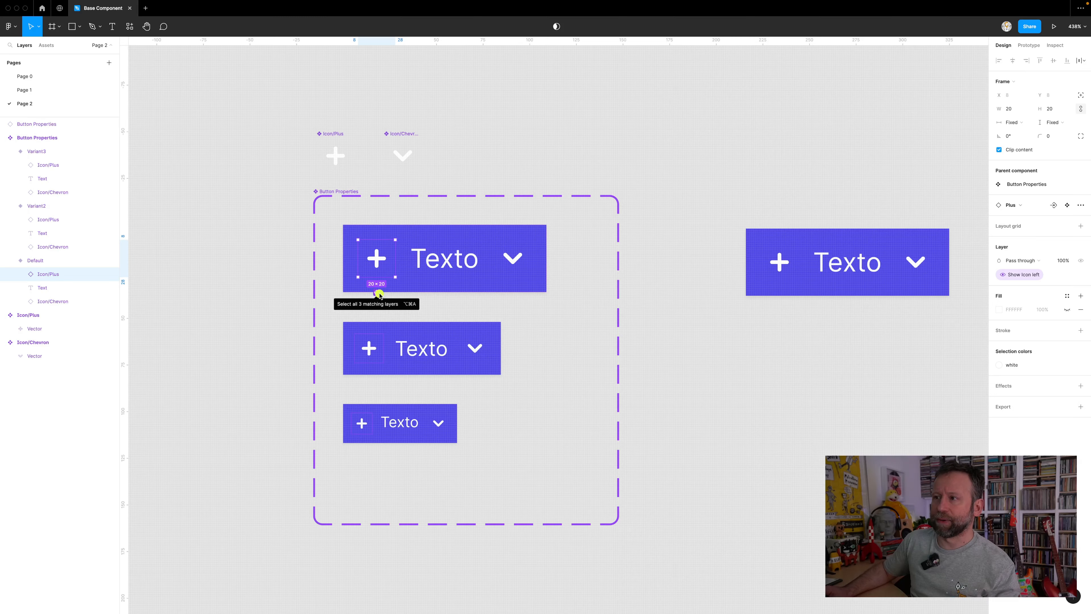
Move the button instance closer to the component set, to X 37, Y -36.
click(495, 176)
scroll(496, 176, down, 5)
click(666, 213)
drag(696, 198, 644, 242)
scroll(687, 207, right, 3)
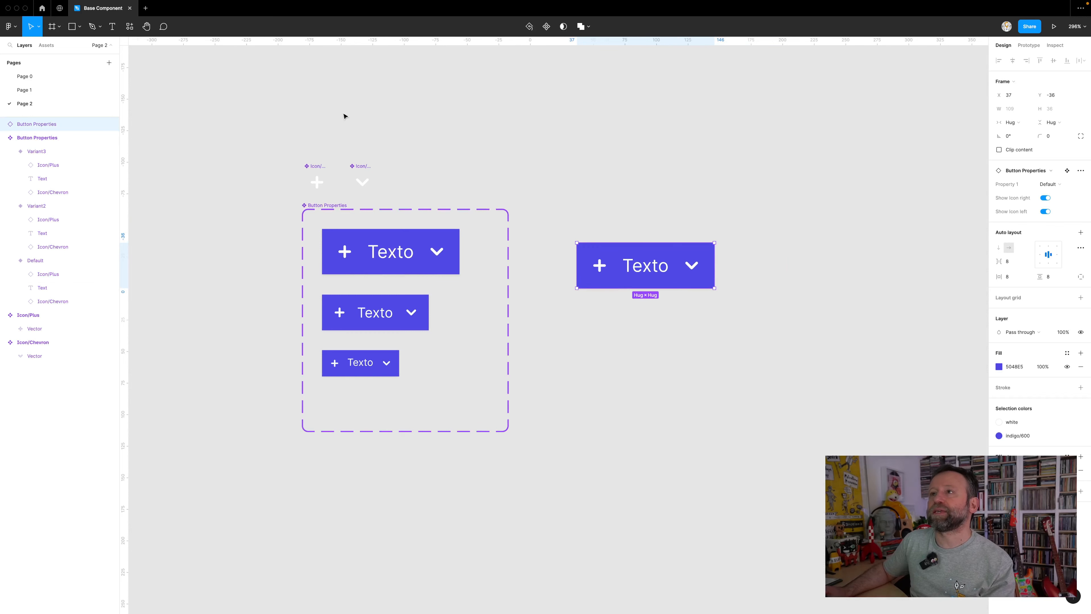
Look at the base-component Button set on Page 1 and return to Page 2.
click(39, 90)
scroll(574, 271, down, 3)
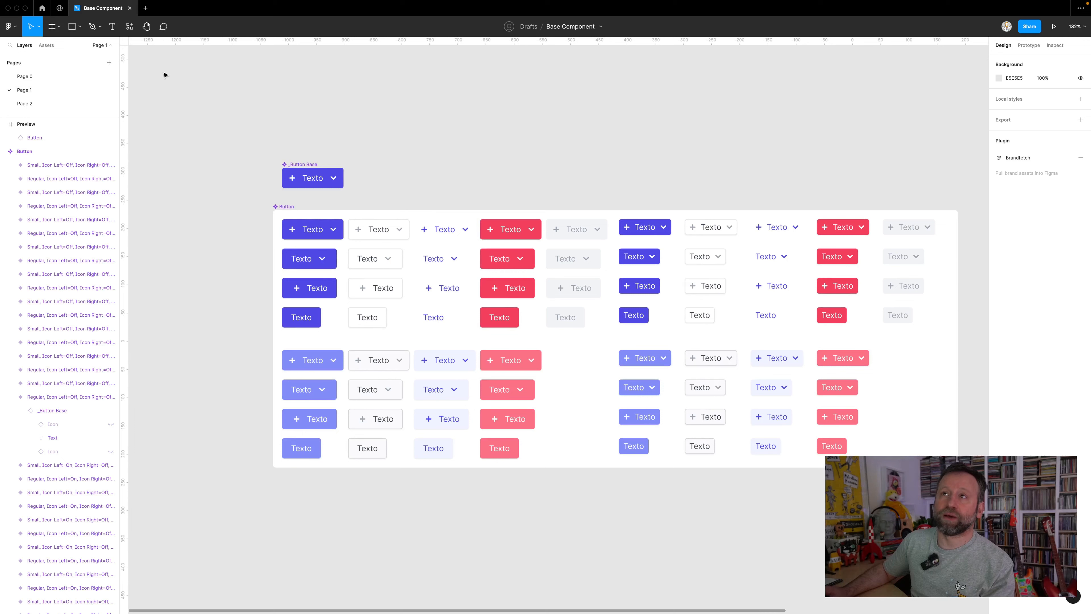
click(28, 104)
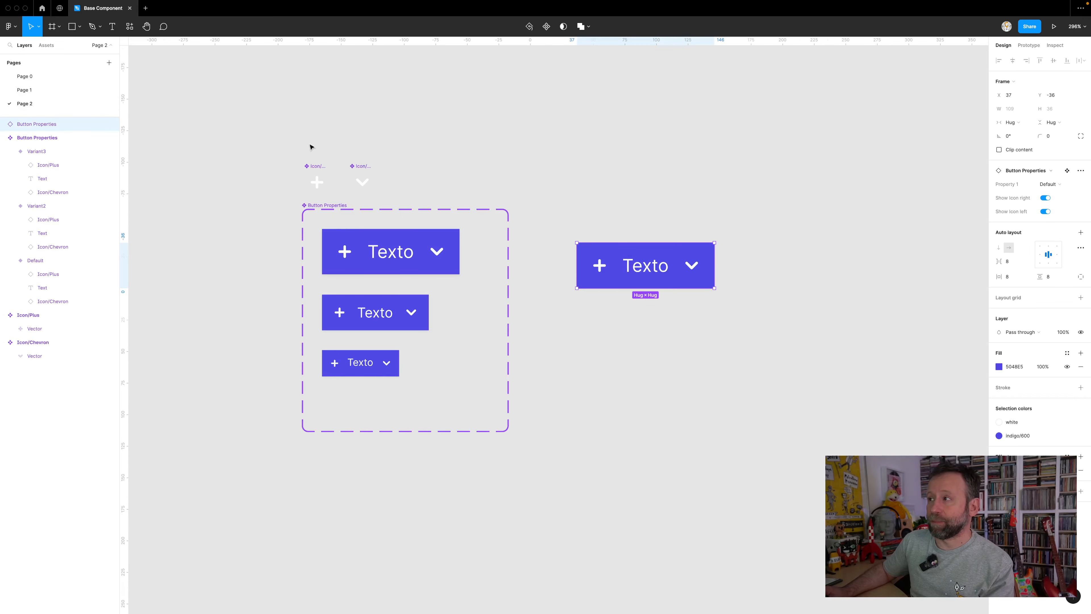
Delete the button instance beside the Button Properties component set.
scroll(451, 142, right, 3)
drag(529, 260, 567, 251)
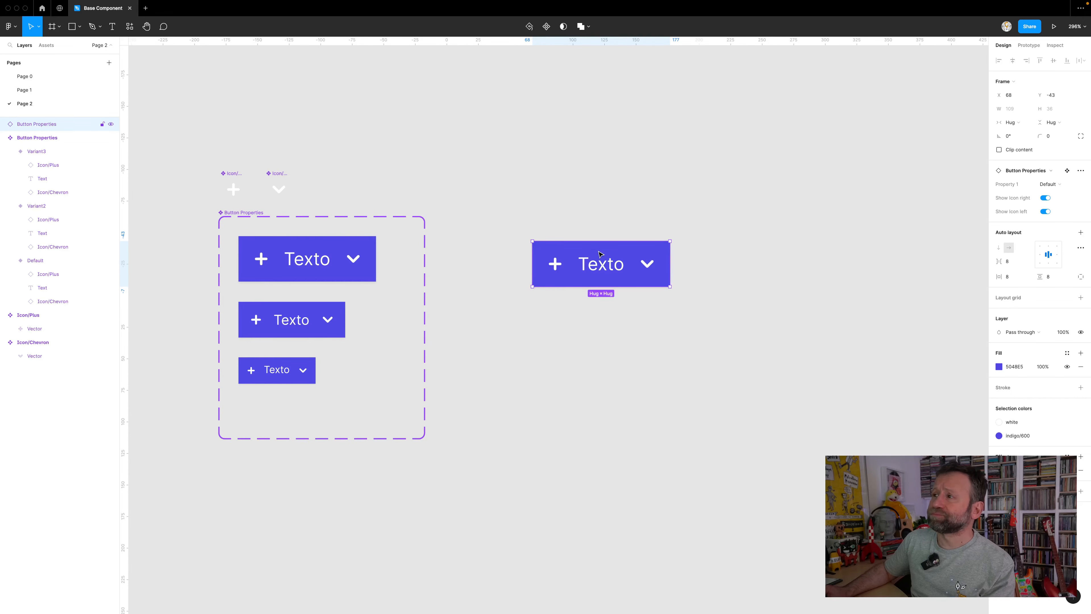
key(Delete)
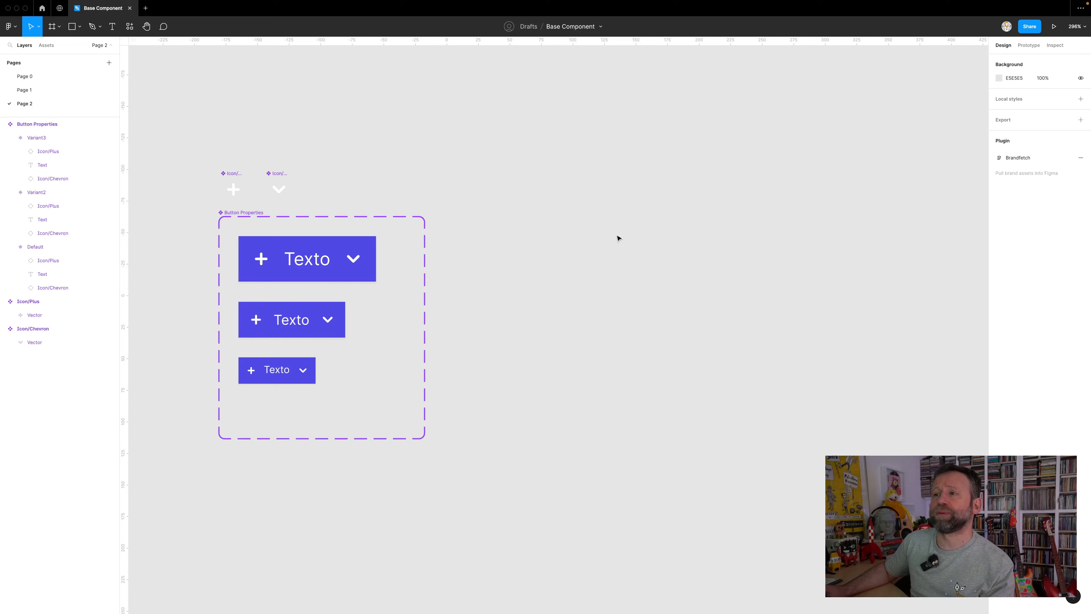
Select the Button Properties component set and search the quick actions for "propstar".
scroll(592, 337, down, 2)
click(369, 264)
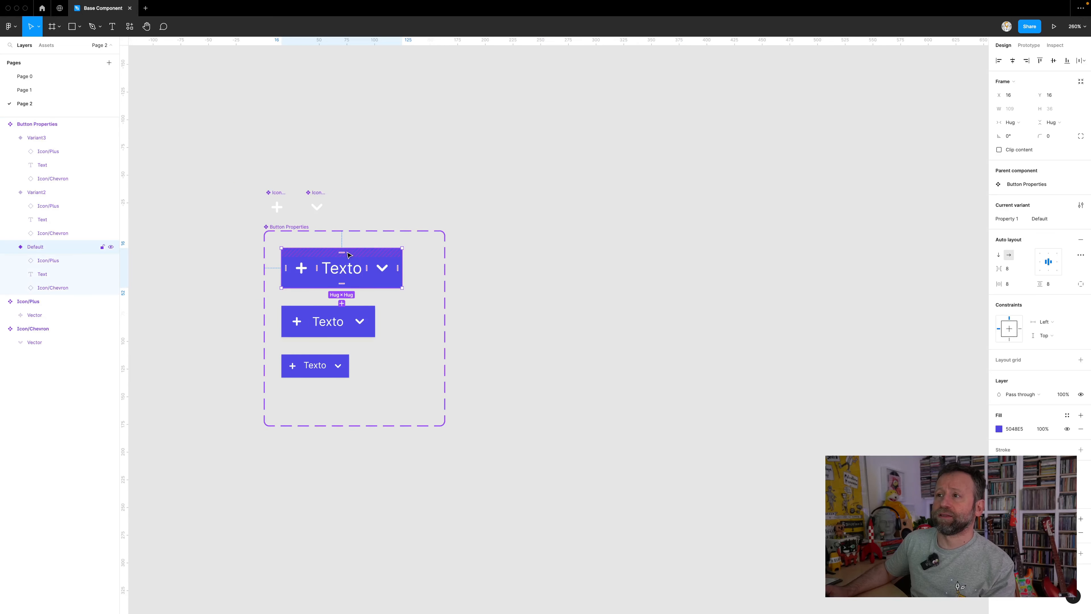
click(288, 226)
key(super+slash)
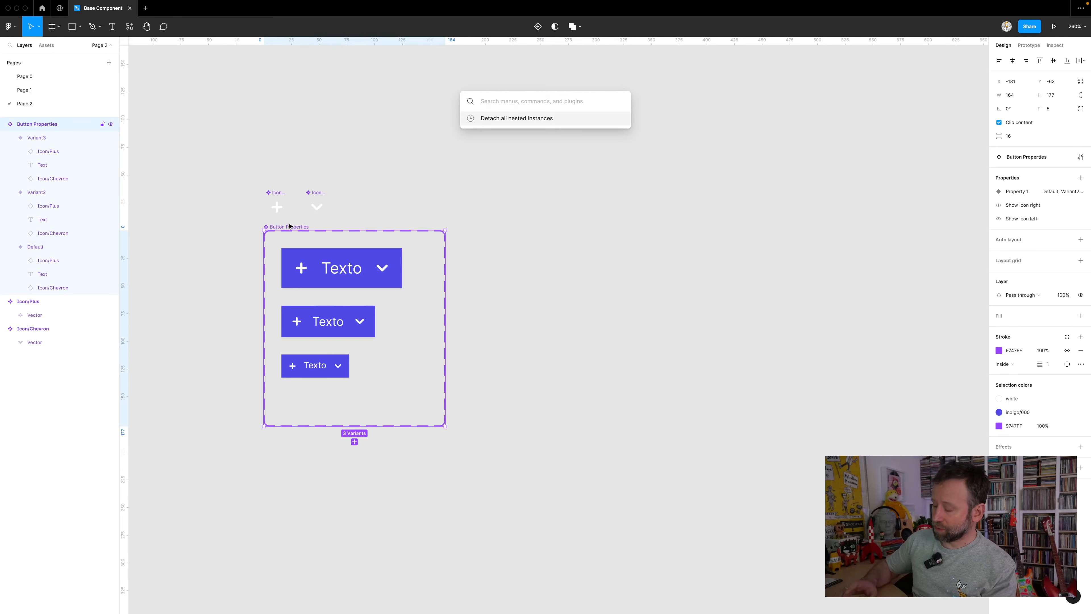
text(propstar)
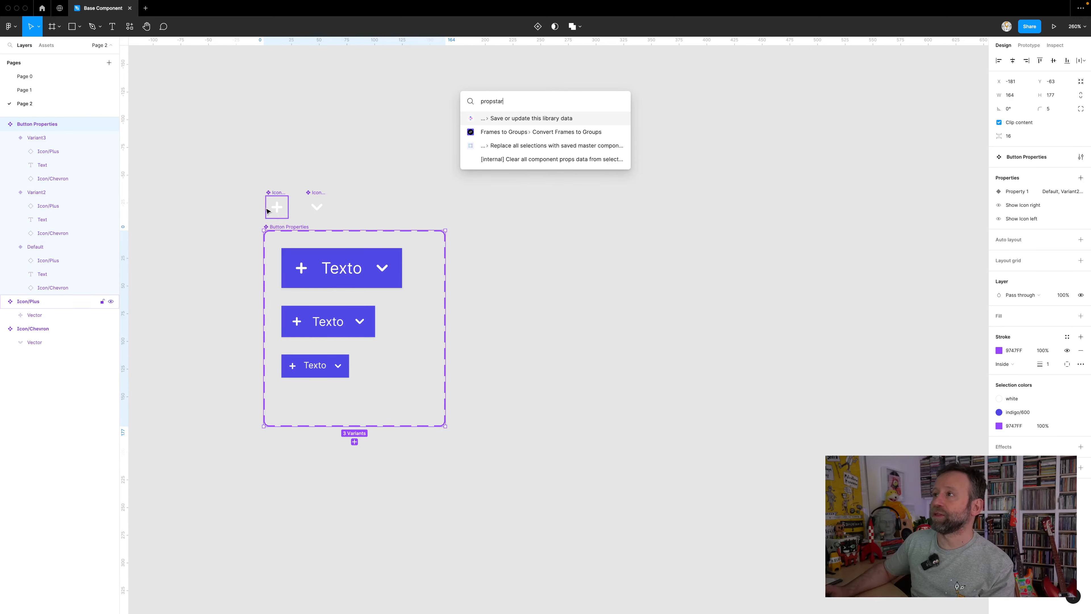
Find the Propstar plugin with the search "prop" and create an embedded table from the Button Properties component set.
click(130, 29)
click(171, 45)
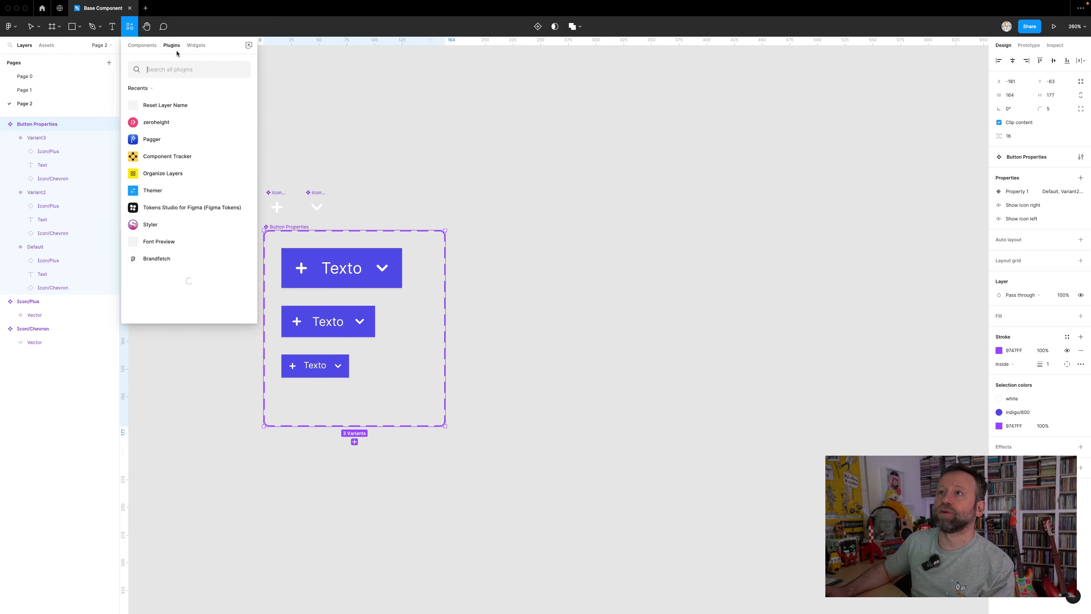
text(prop)
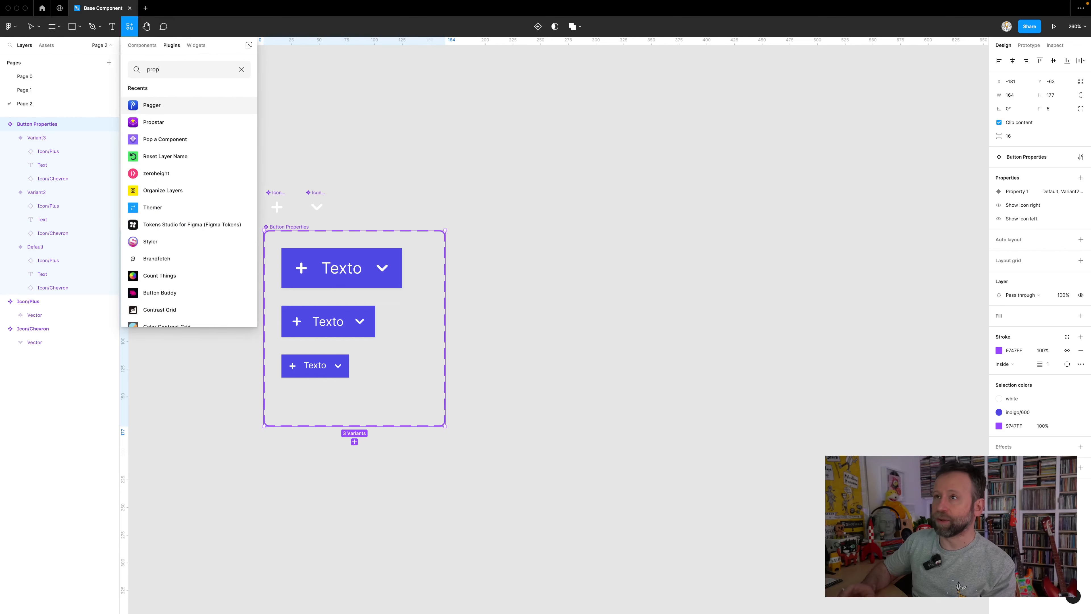
click(157, 105)
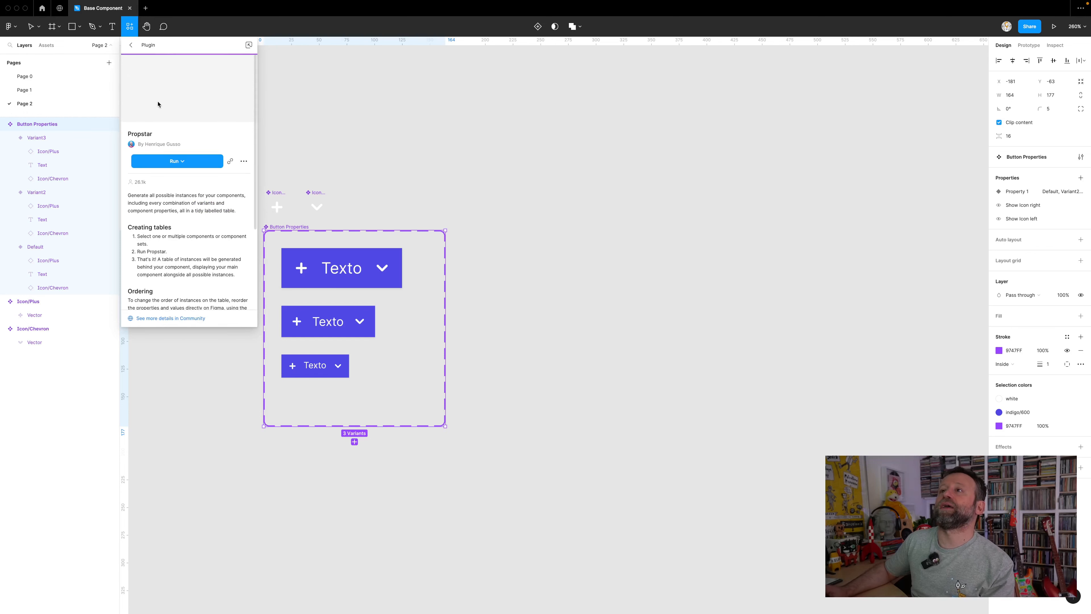
click(184, 163)
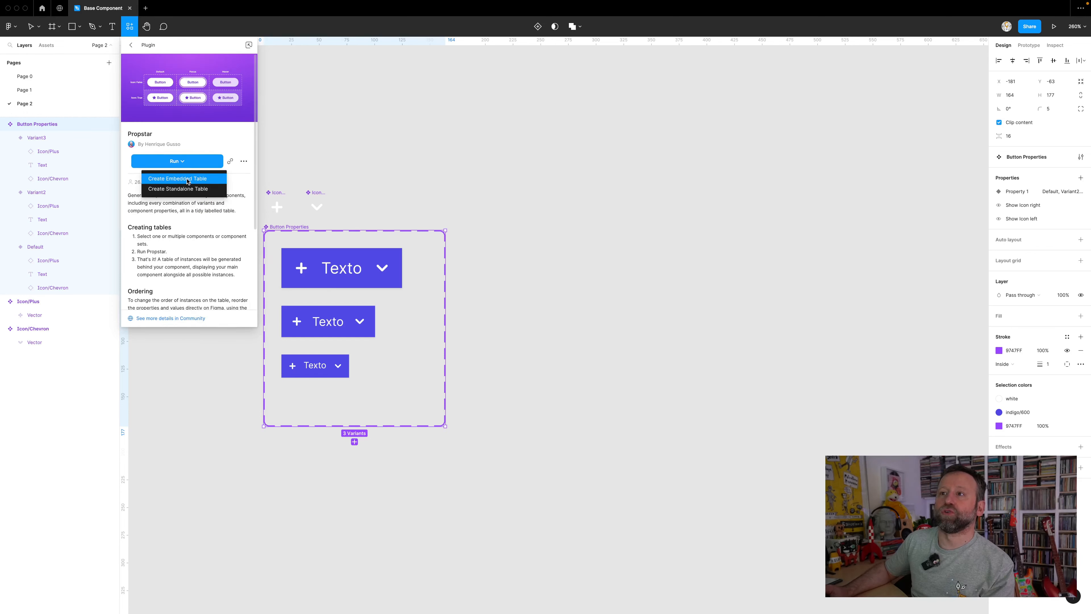
click(187, 179)
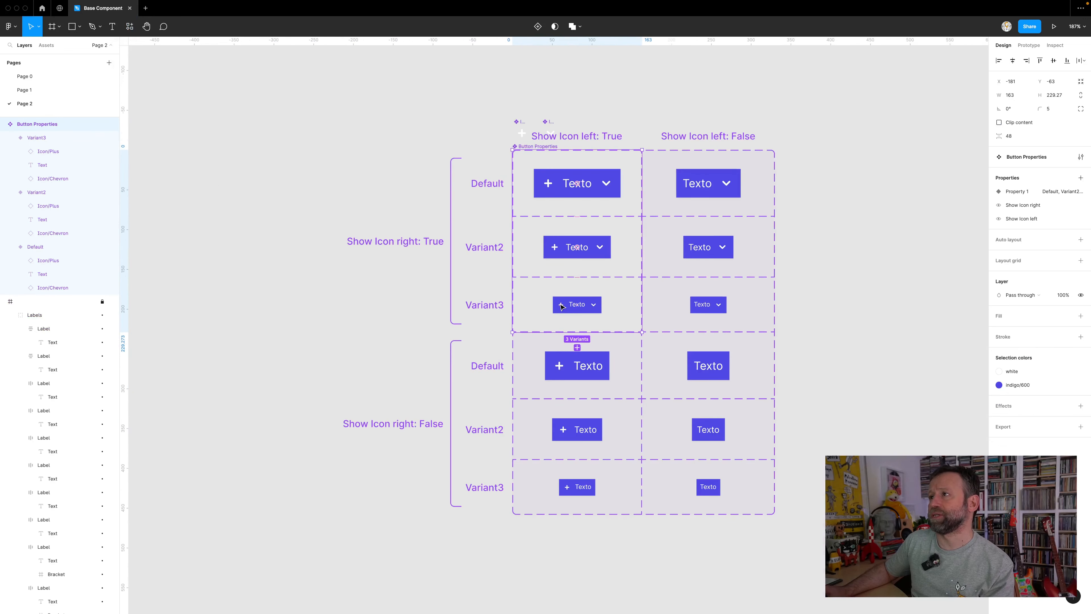
Move the Icon/Plus and Icon/Chevron components clear of the table labels, side by side above the Show Icon right: True bracket.
drag(520, 122, 430, 88)
drag(558, 121, 505, 93)
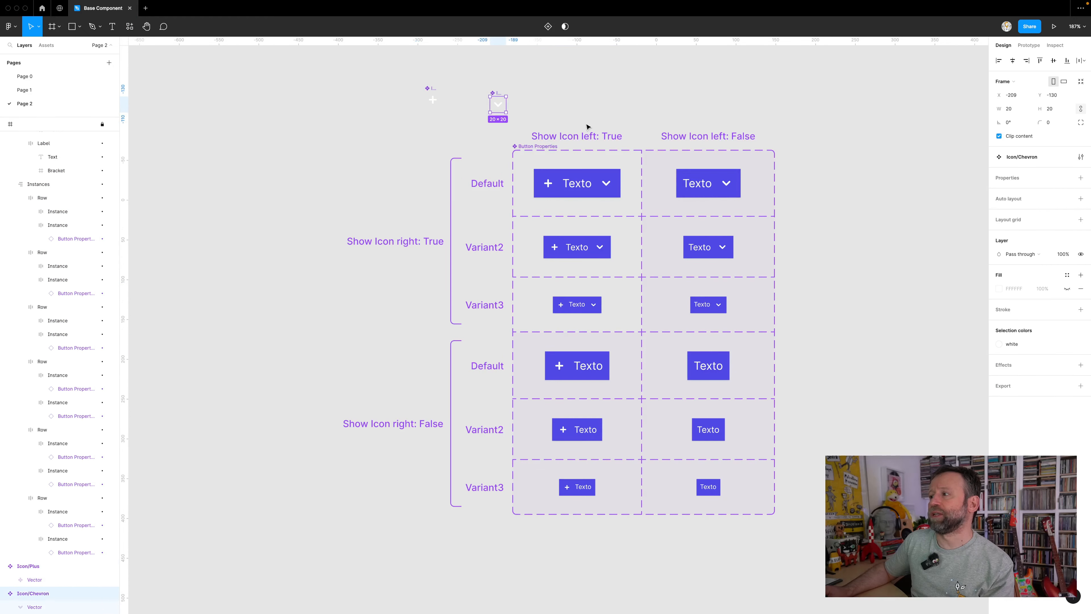
scroll(636, 129, up, 2)
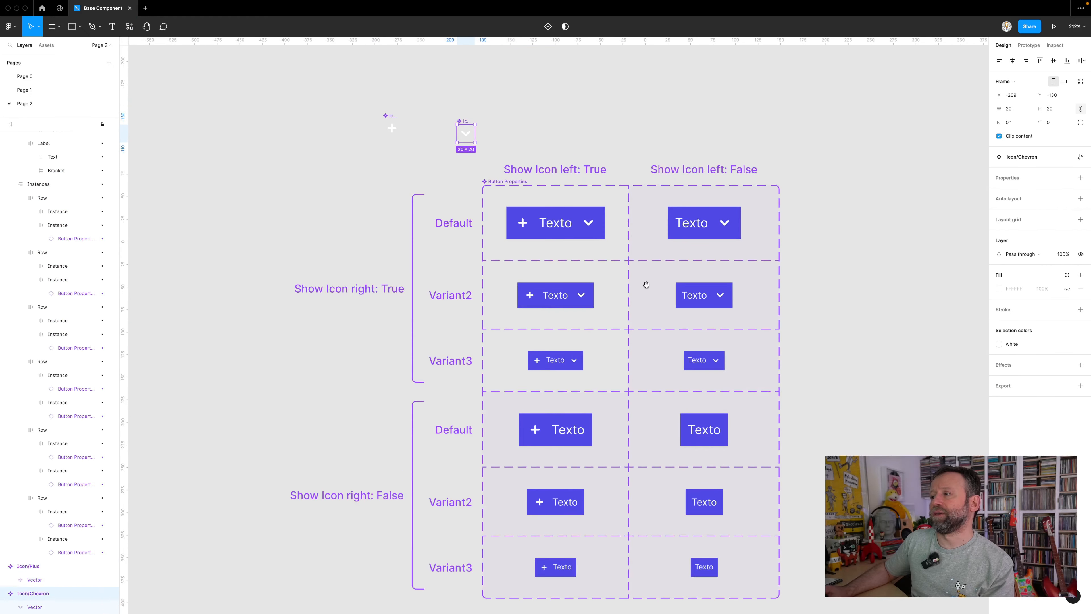
scroll(642, 258, up, 2)
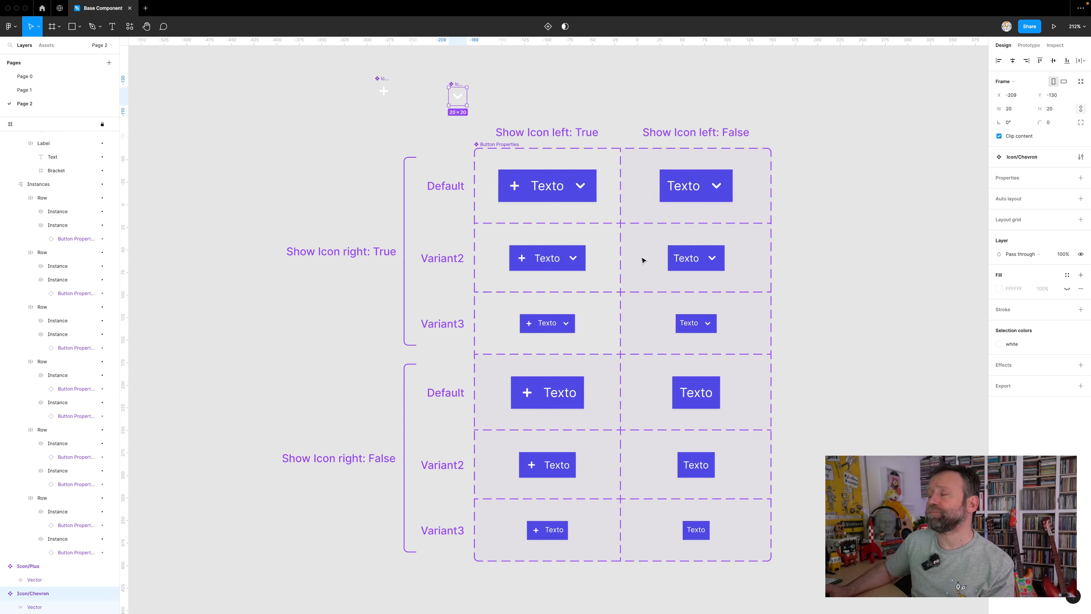
drag(460, 85, 429, 79)
click(880, 306)
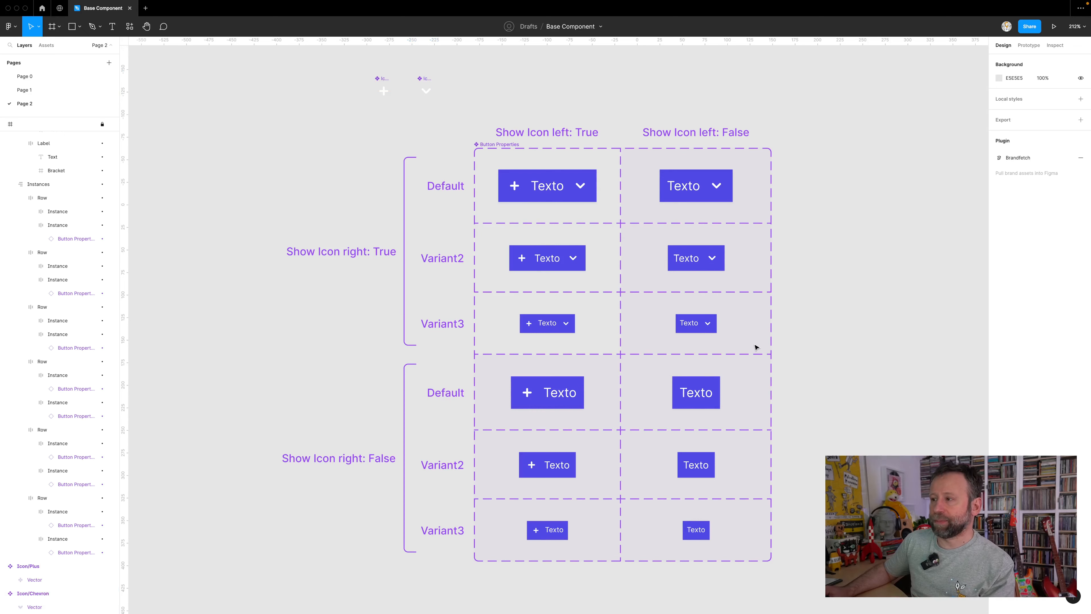
scroll(756, 346, down, 3)
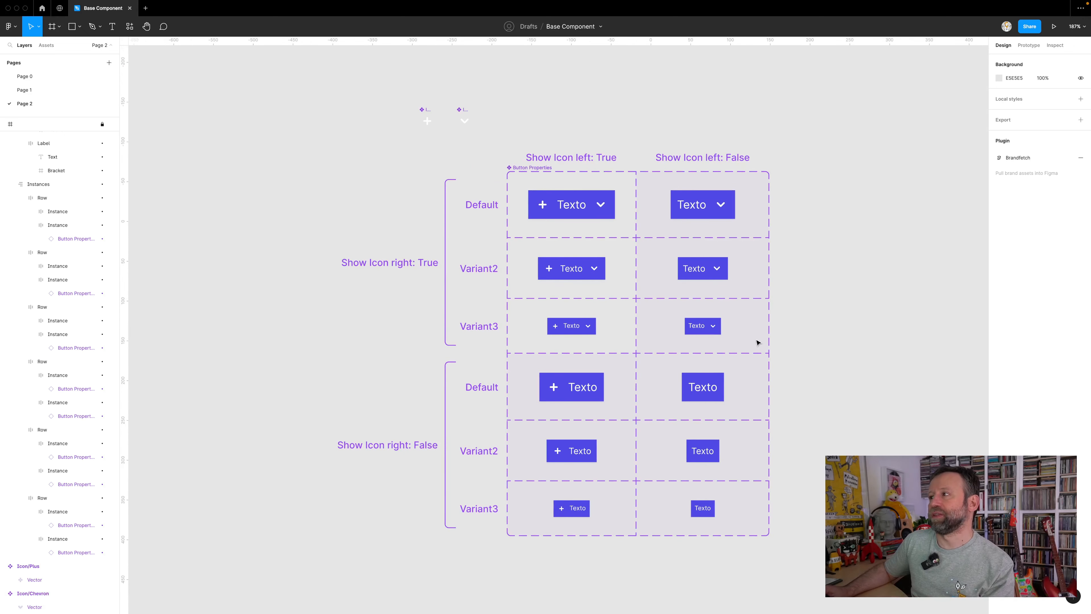